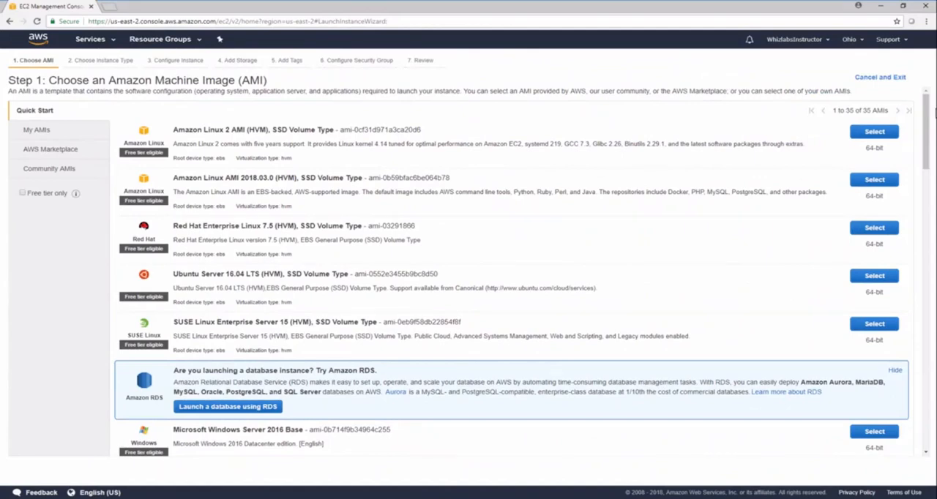
- Browse the AWS Marketplace, Community AMIs and My AMIs image sources, and return to the Quick Start images
click(77, 149)
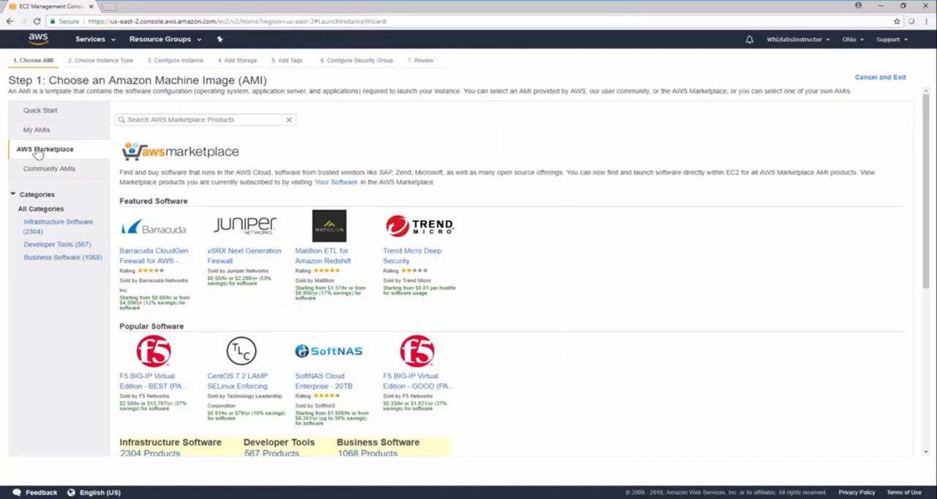
click(48, 169)
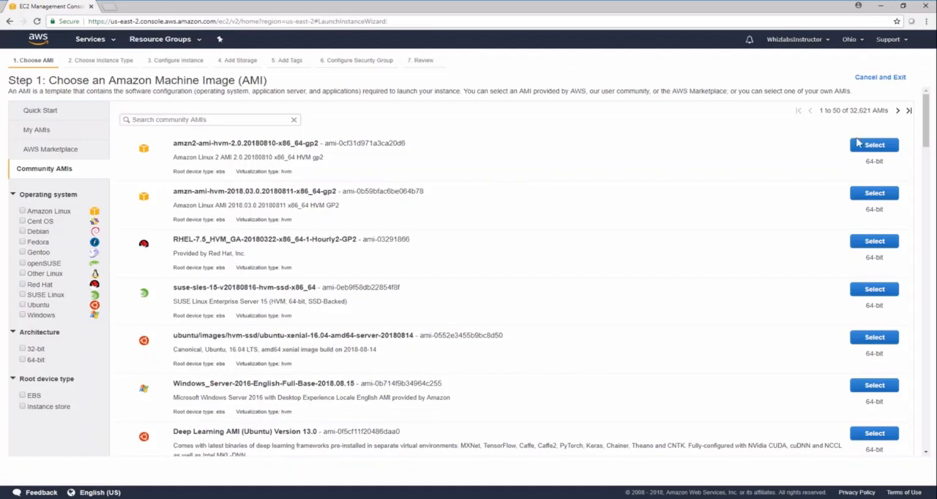
click(37, 129)
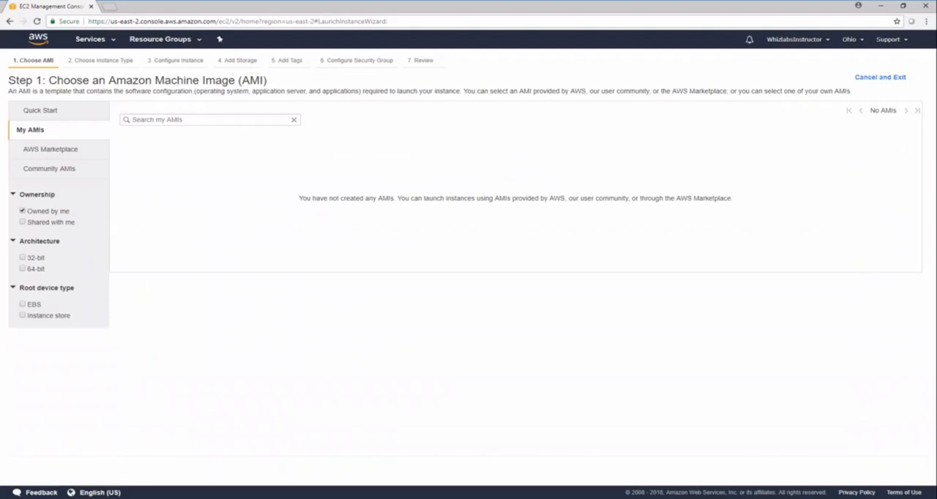
click(51, 113)
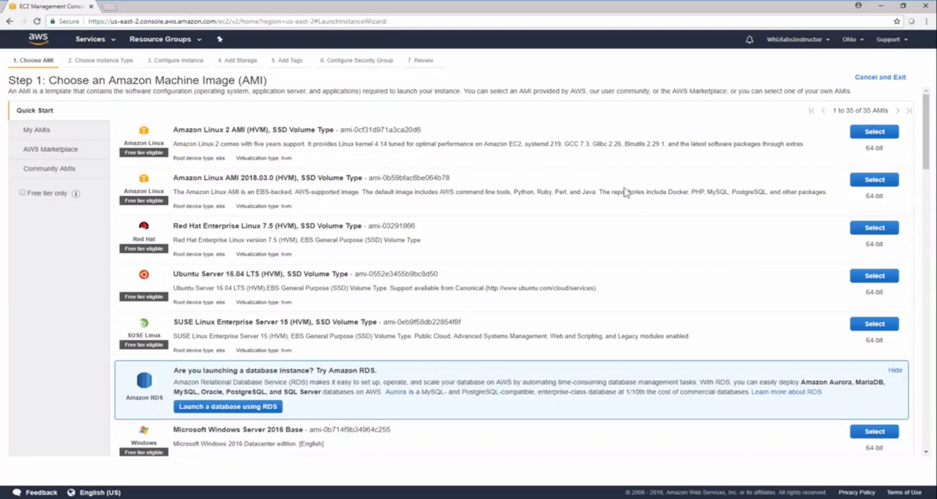
- Filter the Community AMIs to those with the Instance store root device type
click(61, 171)
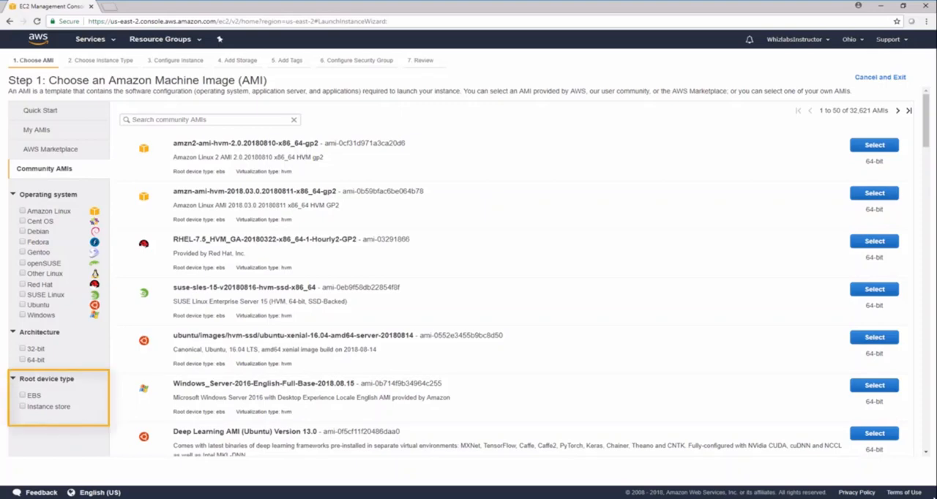
click(60, 407)
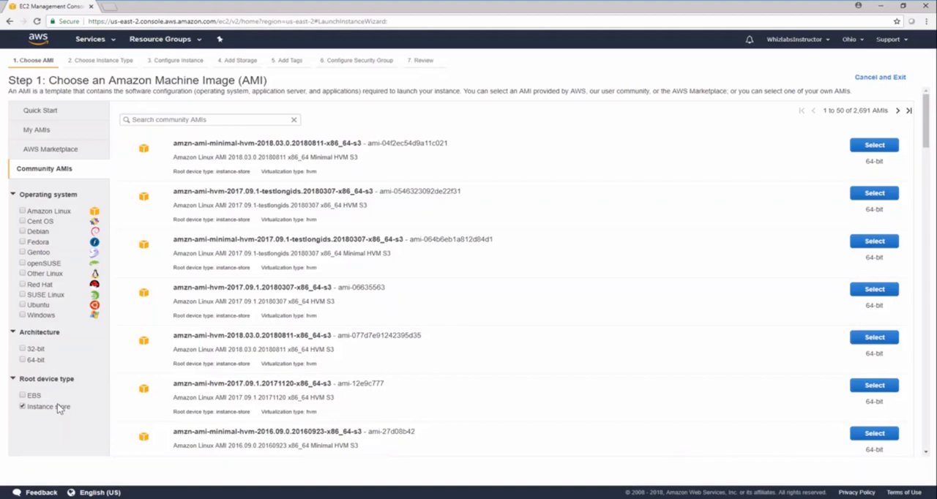
- Choose the Quick Start image Amazon Linux 2 AMI (HVM), SSD Volume Type for the new instance
click(33, 114)
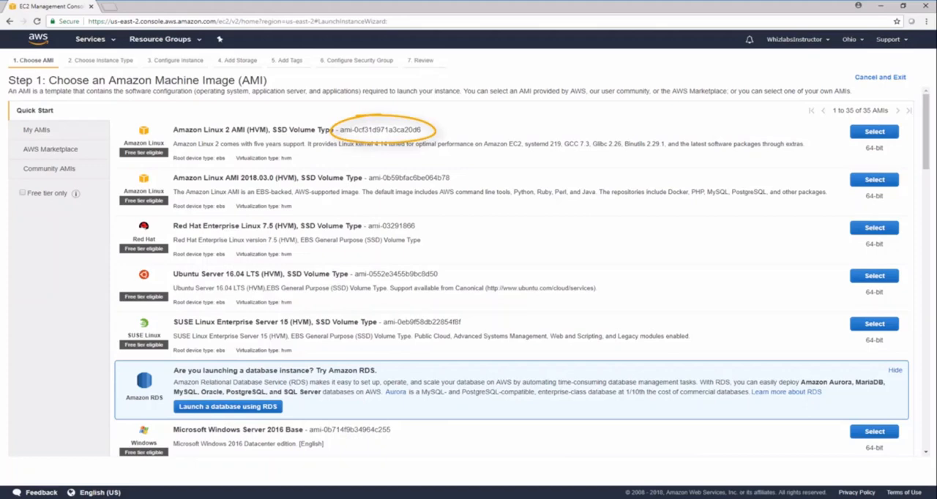
click(875, 138)
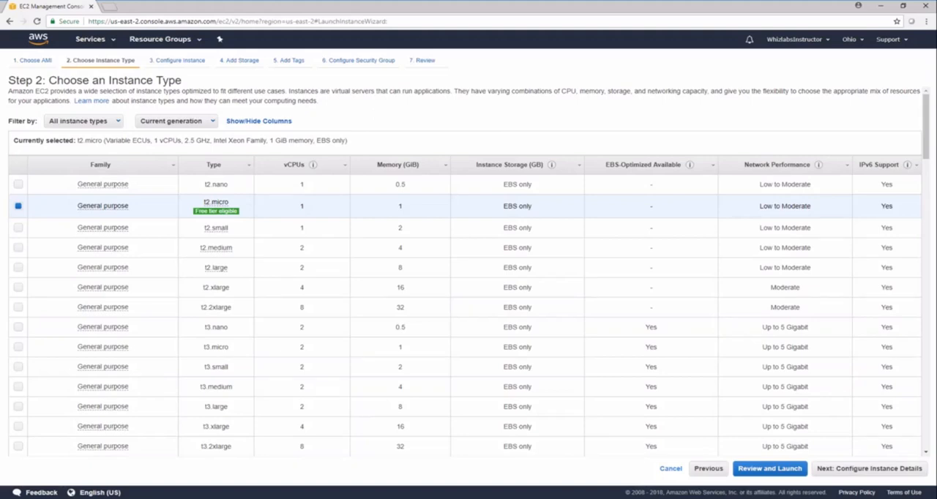
- Check the instance family filter options and review the Compute Optimized, Memory Optimized, Accelerated Computing and Storage Optimized families in the linked EC2 instance types documentation
click(107, 121)
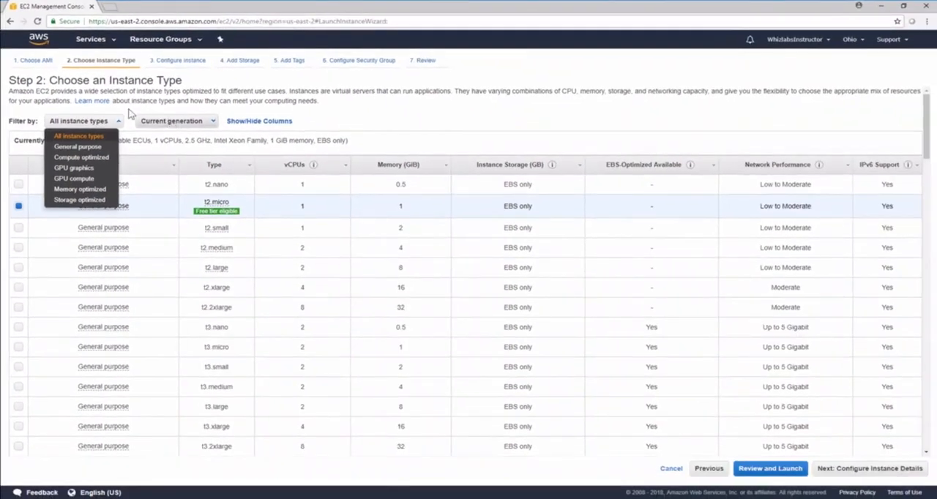
click(92, 101)
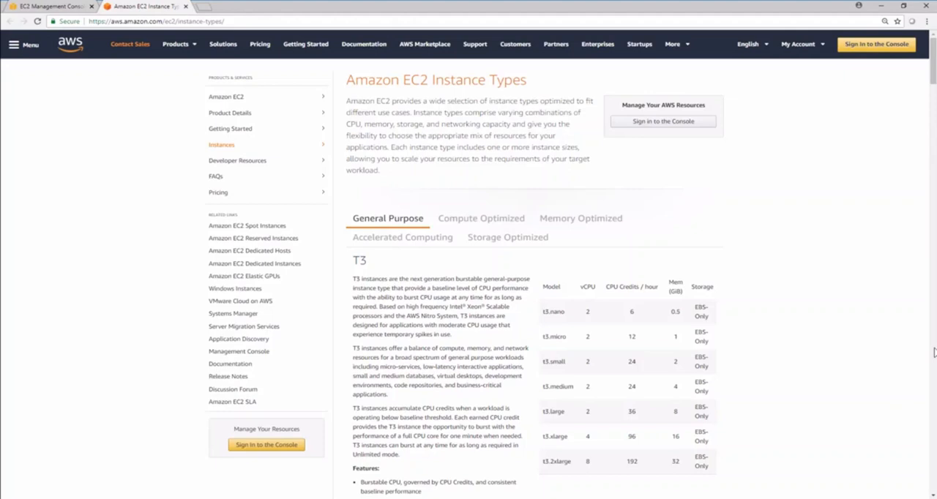
click(481, 219)
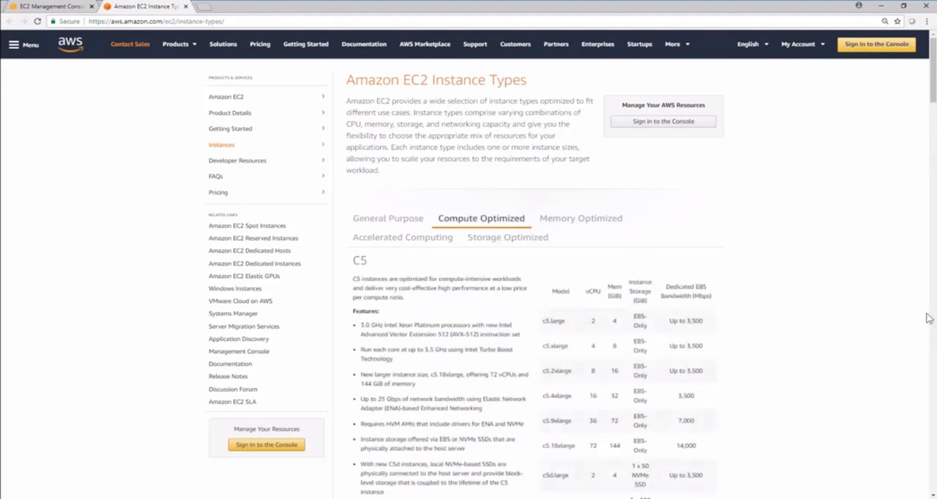
click(605, 219)
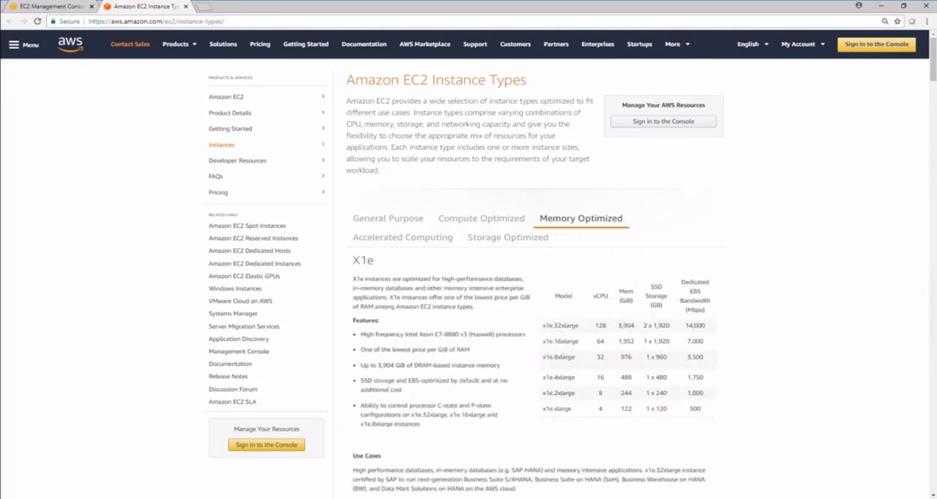
click(422, 238)
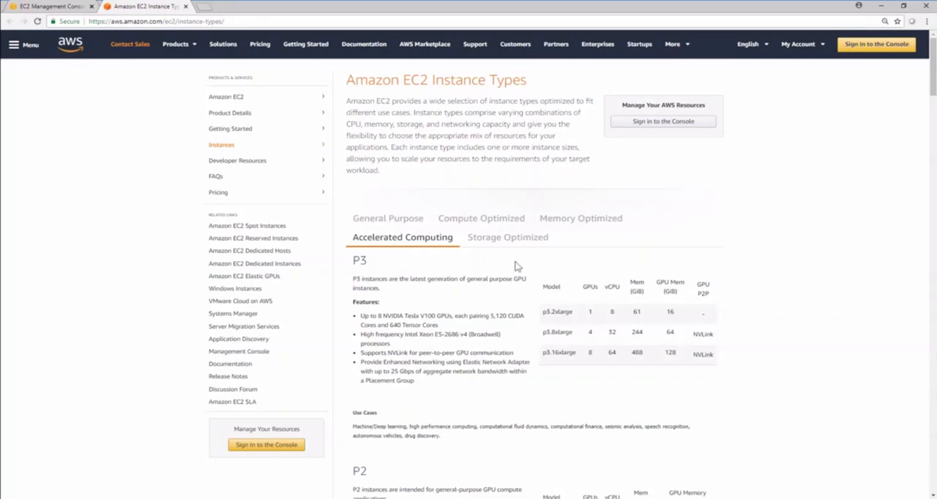
click(513, 237)
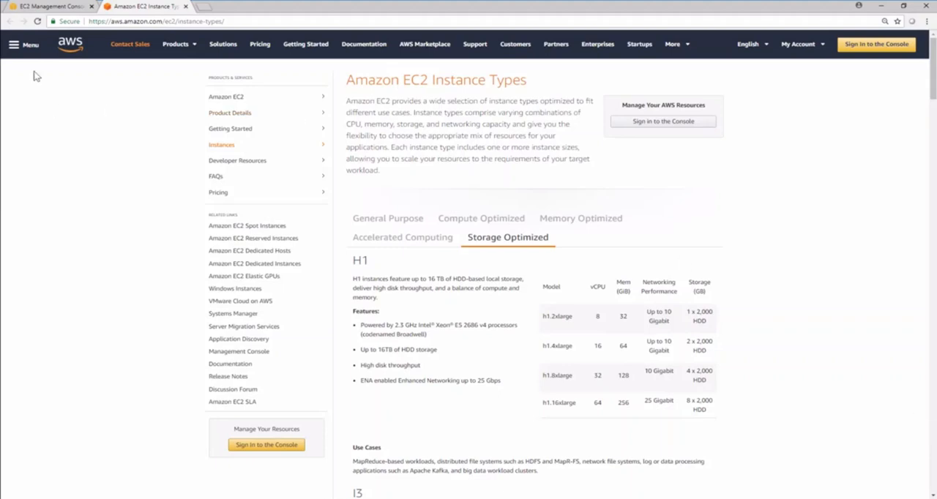
- Return to the launch wizard, keep the t2.micro instance type and continue to configuring the instance details
click(22, 6)
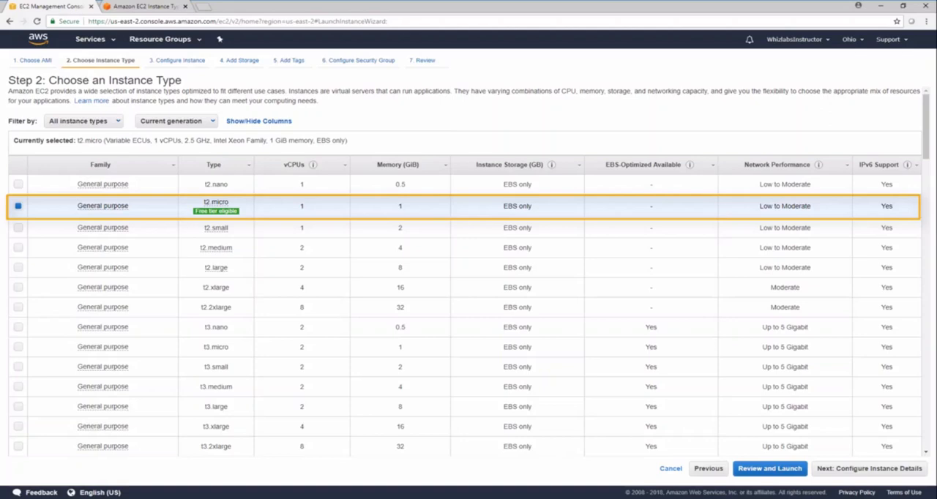
click(911, 468)
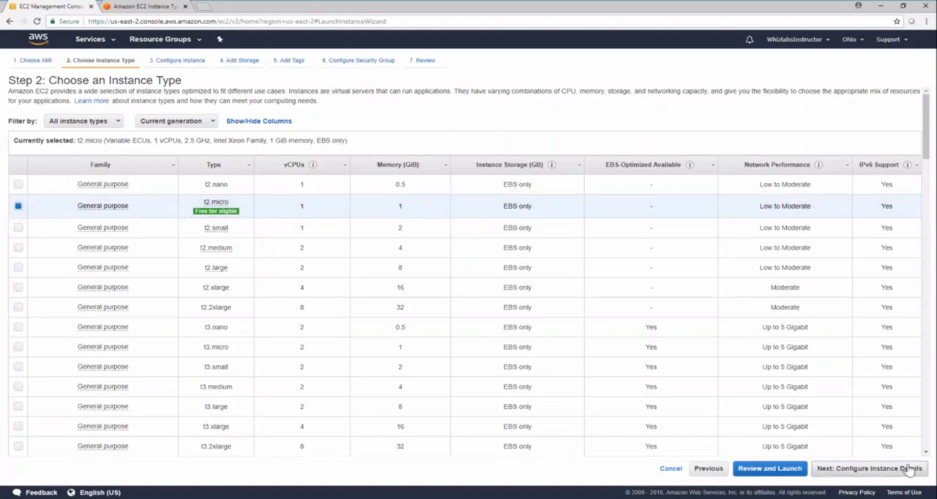
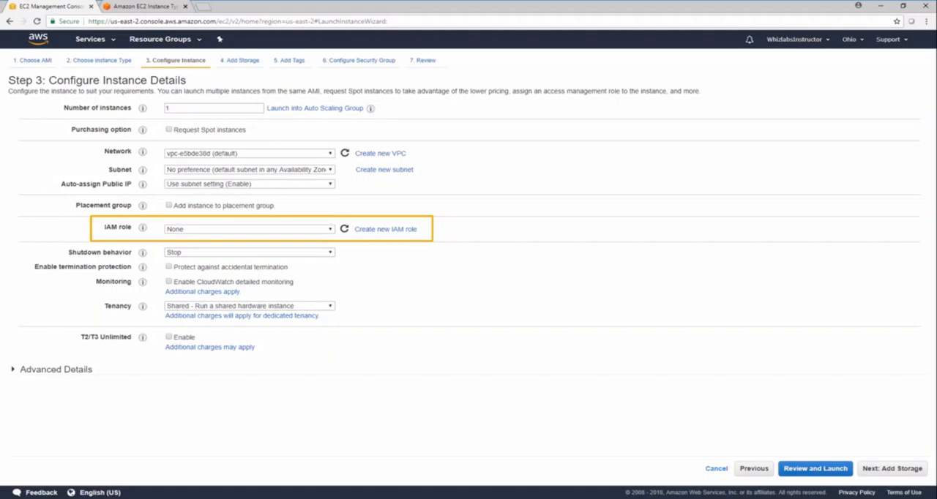
- Enable CloudWatch detailed monitoring for the instance, keeping shutdown behavior at Stop and tenancy at Shared after checking their options
click(327, 253)
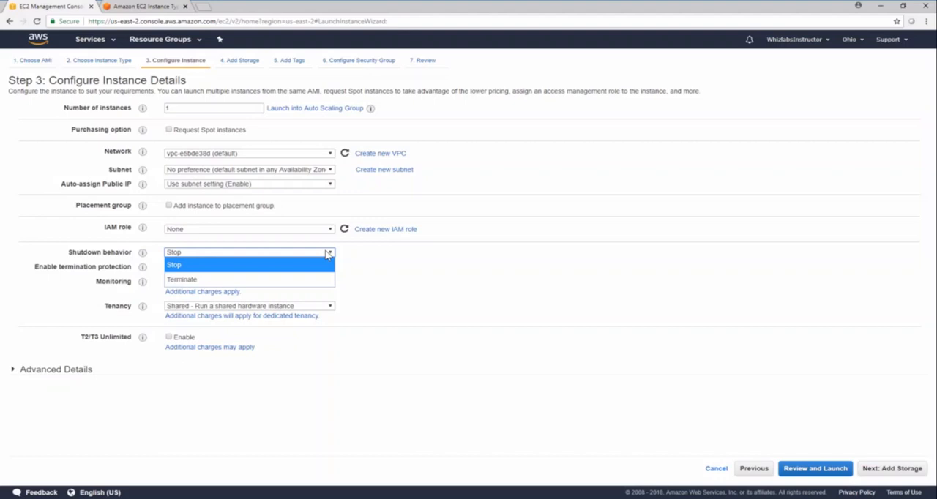
click(327, 254)
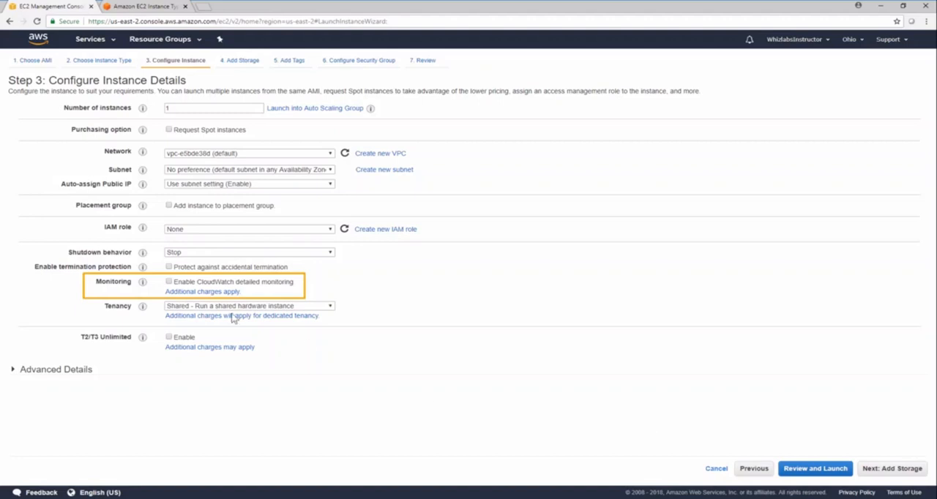
click(168, 283)
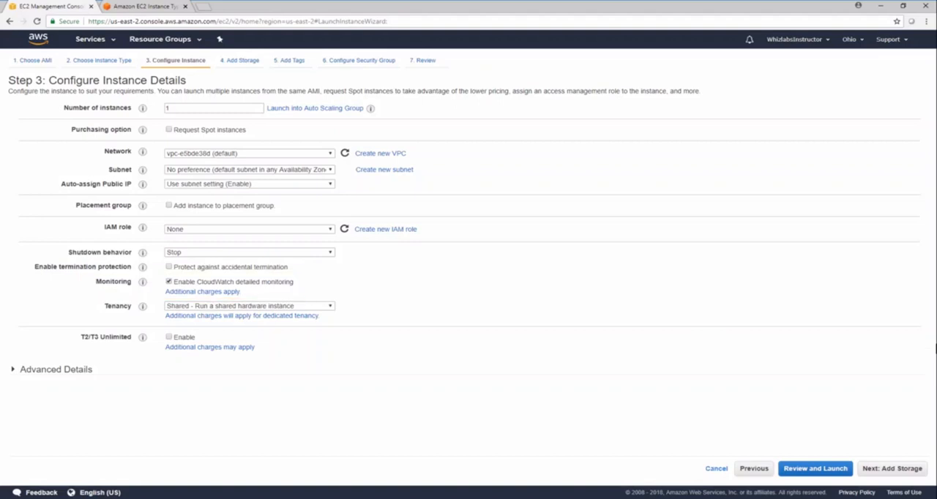
click(331, 307)
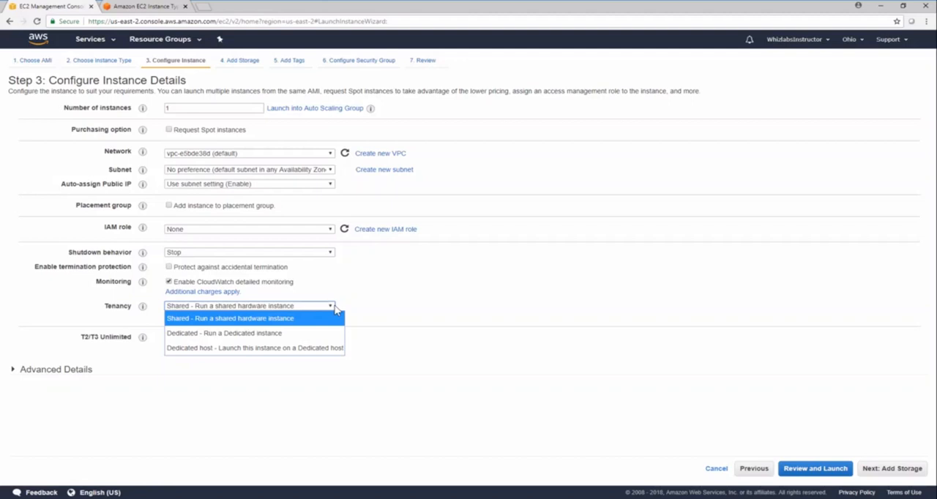
click(336, 309)
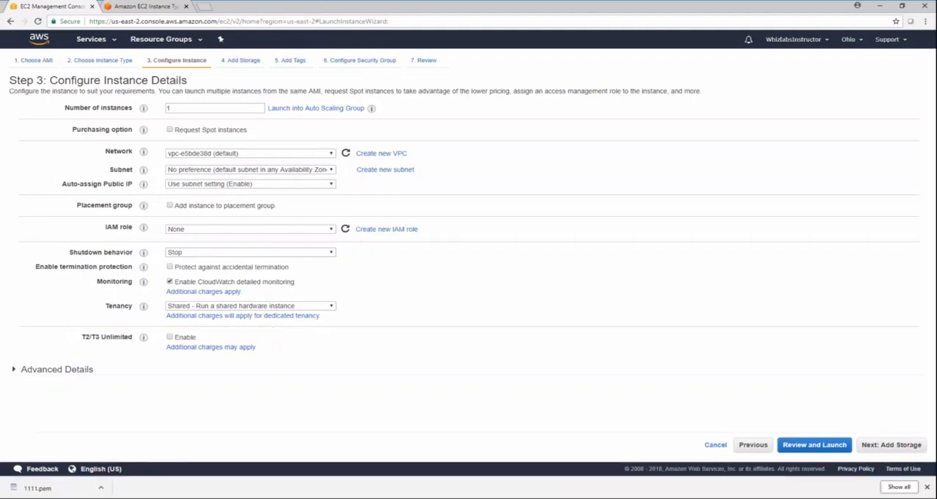
- Paste the bash user data script that installs httpd, writes the "Welcome to Whizlabs AWS Course!" page and starts httpd, and continue to adding storage
click(76, 370)
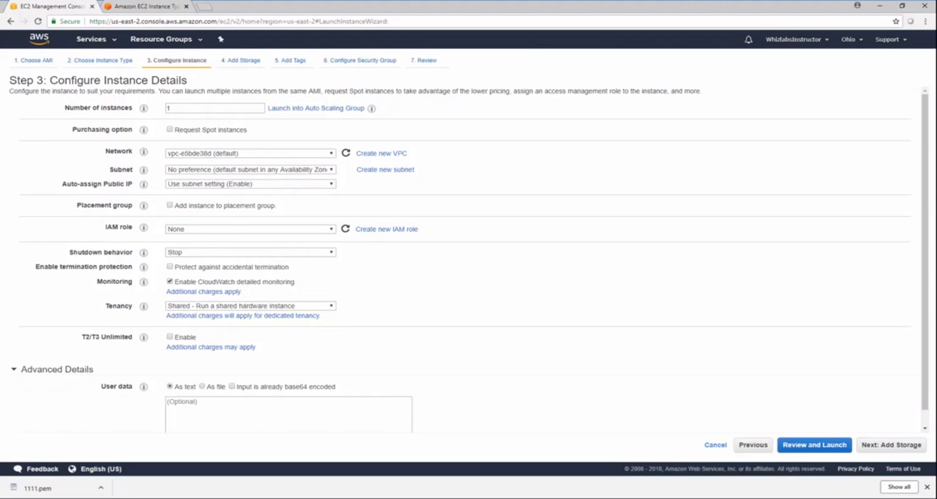
click(389, 419)
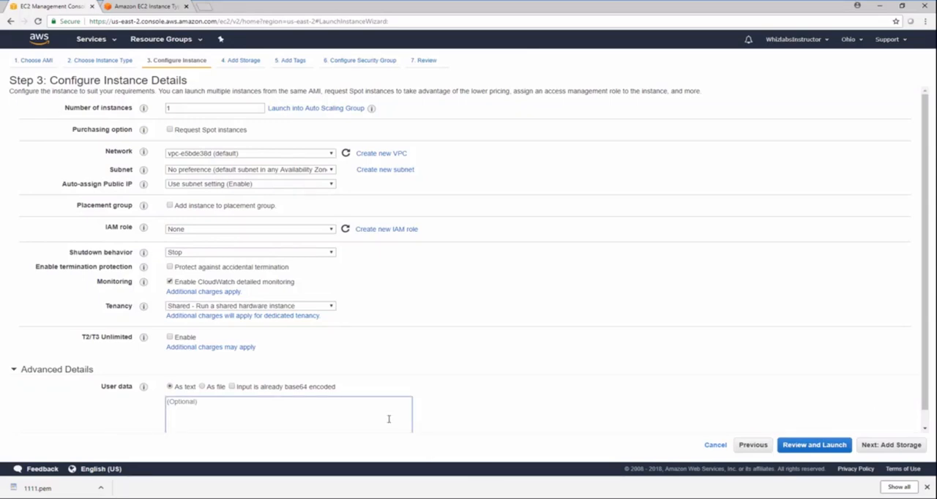
text(#!/bin/bash sudo su yum install httpd -y echo "<html><h1>Welcome to Whizlabs AWS Course!</h1></html>" > /var/www/html/index.html service httpd start)
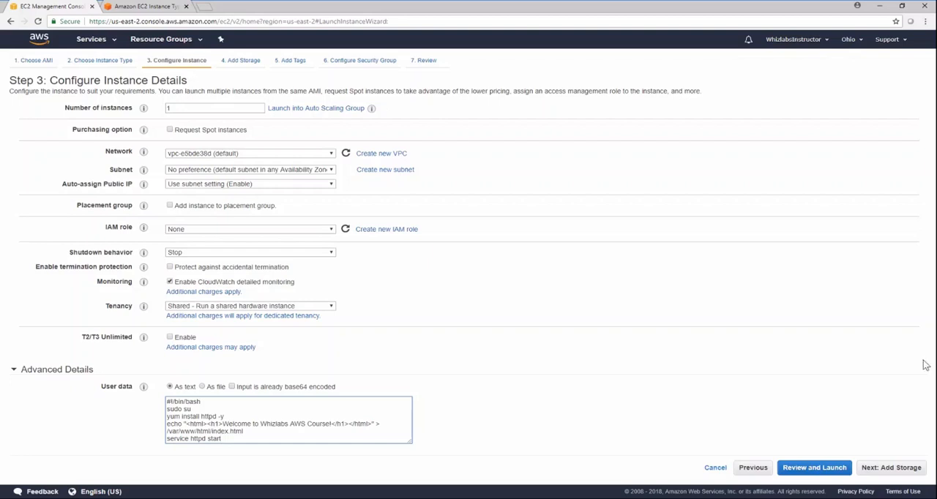
click(874, 472)
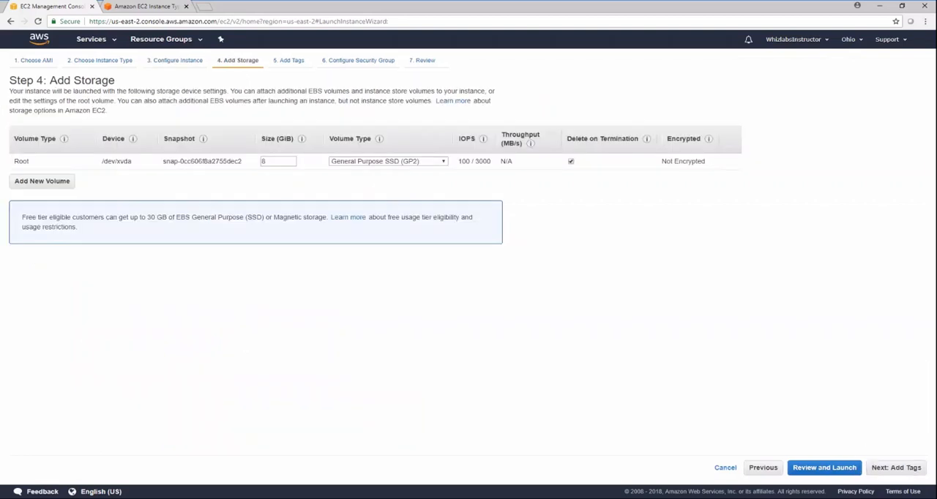
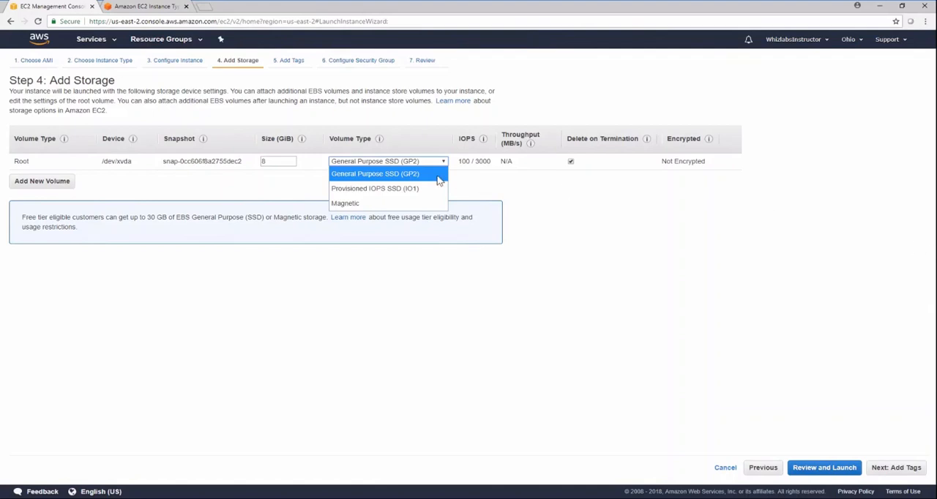
- Keep the root volume type as General Purpose SSD (GP2) and set its size to 40 GiB
click(420, 177)
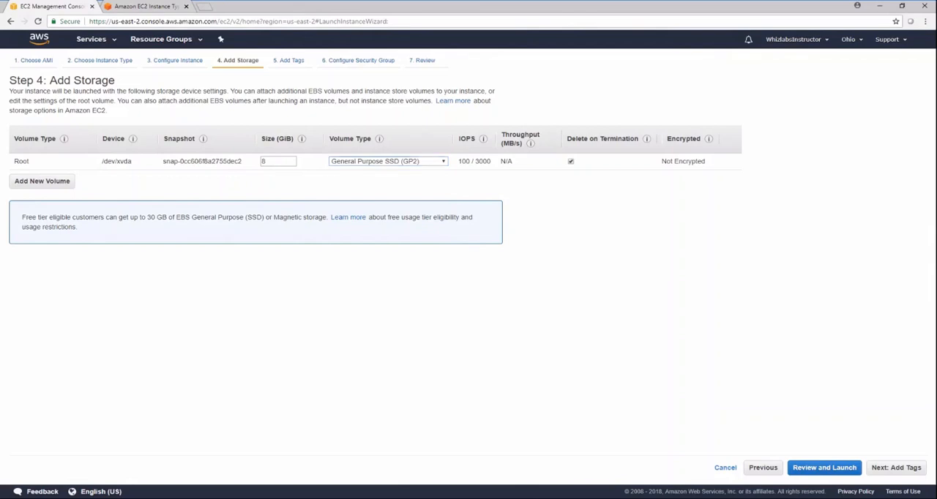
drag(286, 161, 257, 161)
text(40)
click(914, 296)
- Try a root volume size of 4000 GiB with the Provisioned IOPS SSD (IO1) volume type
double_click(285, 160)
click(285, 160)
text(00)
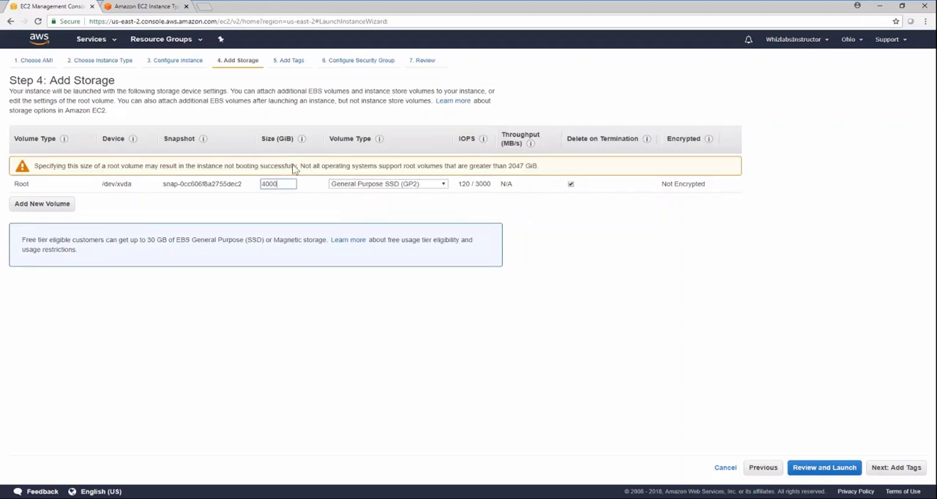
click(900, 352)
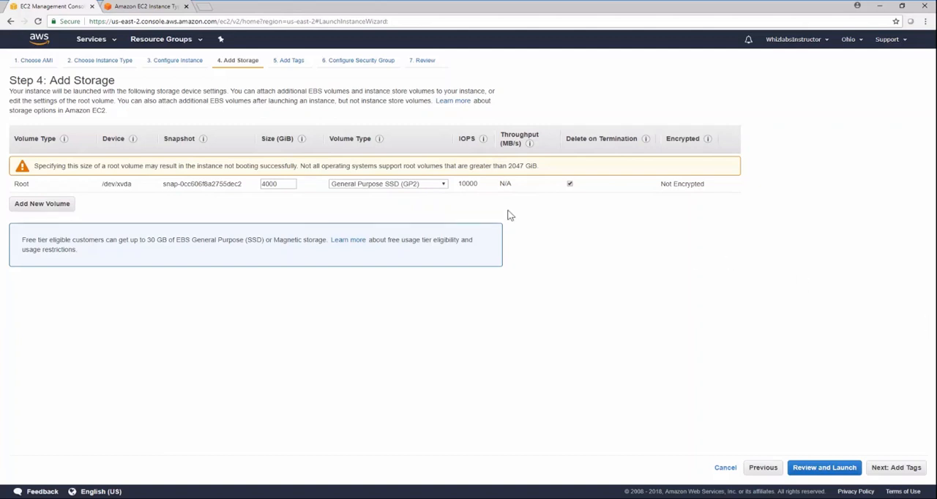
click(444, 184)
click(421, 212)
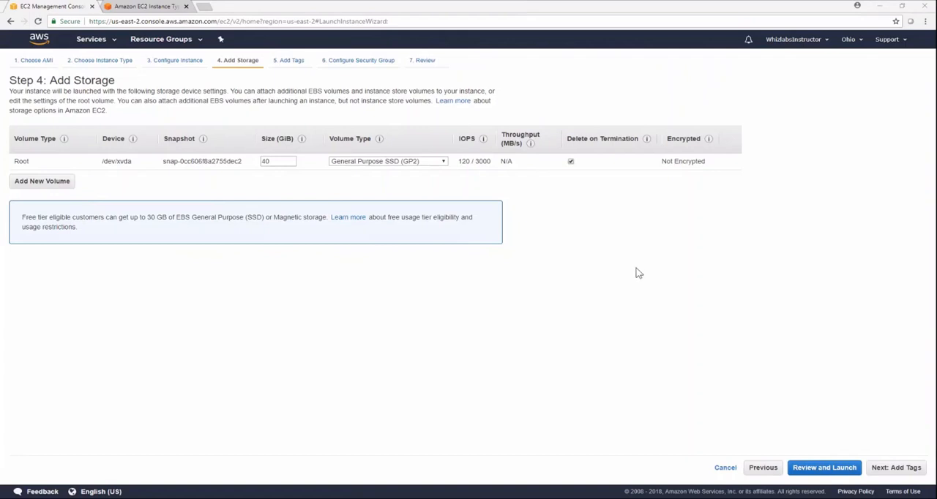
- Check the encryption options on a temporary additional EBS volume and remove that volume
click(33, 183)
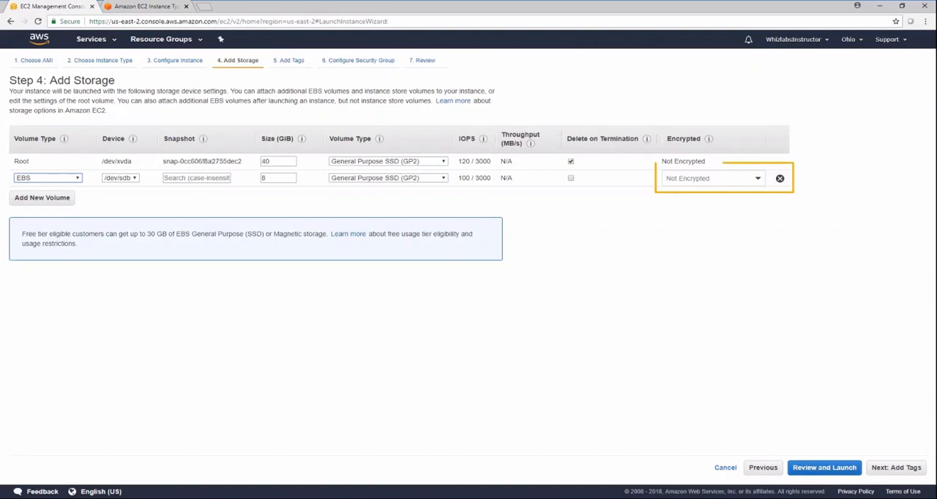
click(756, 179)
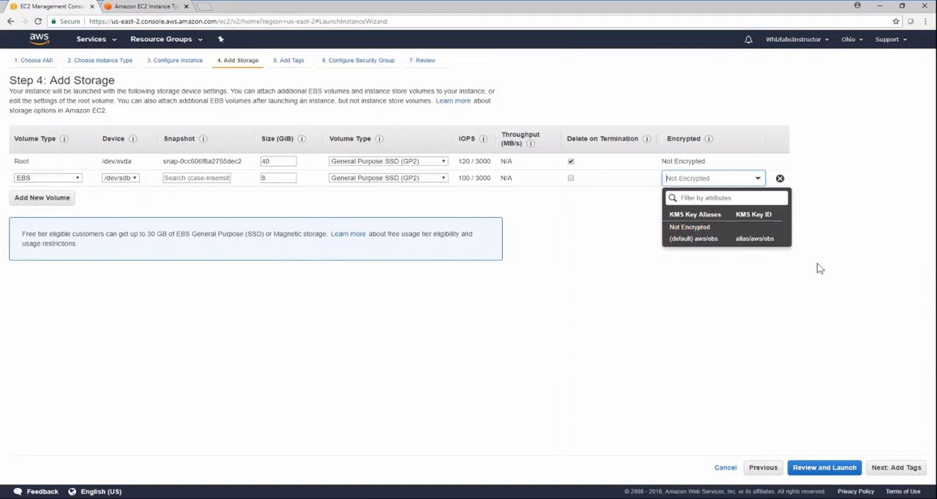
click(811, 245)
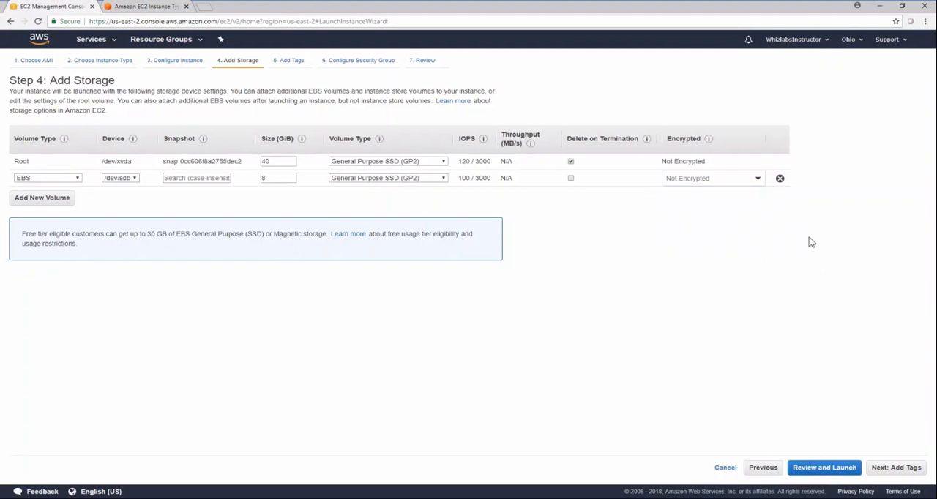
click(780, 179)
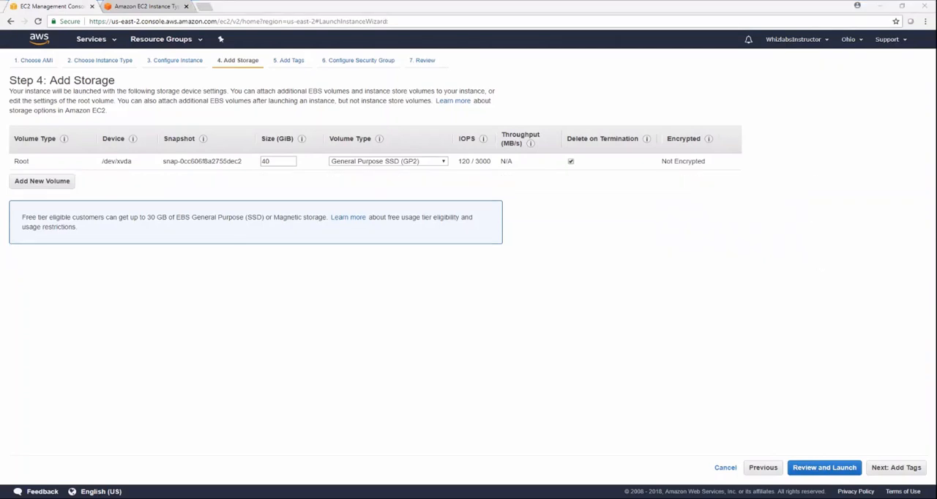
- Continue to adding tags and create a Name tag with the value DemoInstance
click(898, 468)
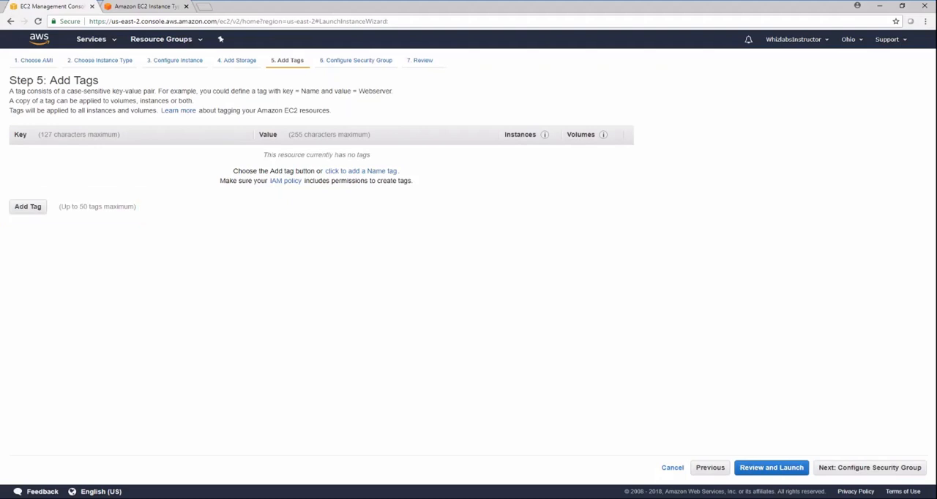
click(361, 170)
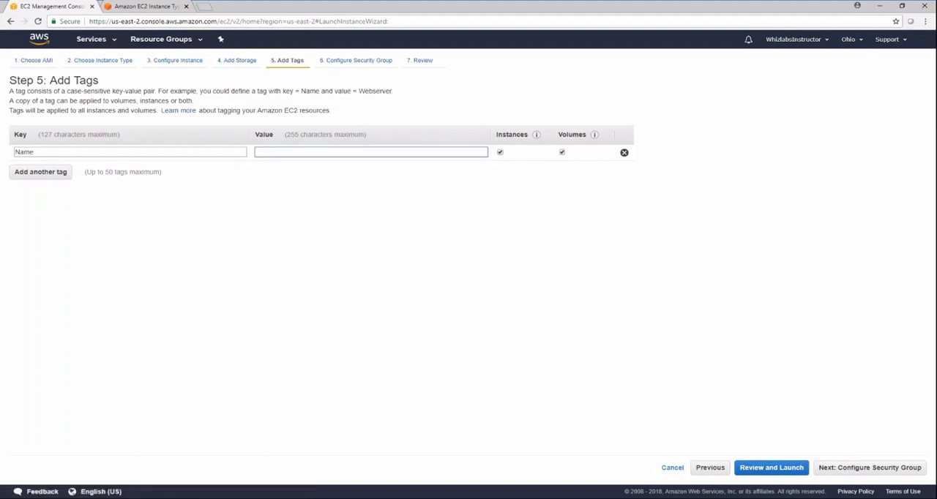
text(DemoInstance)
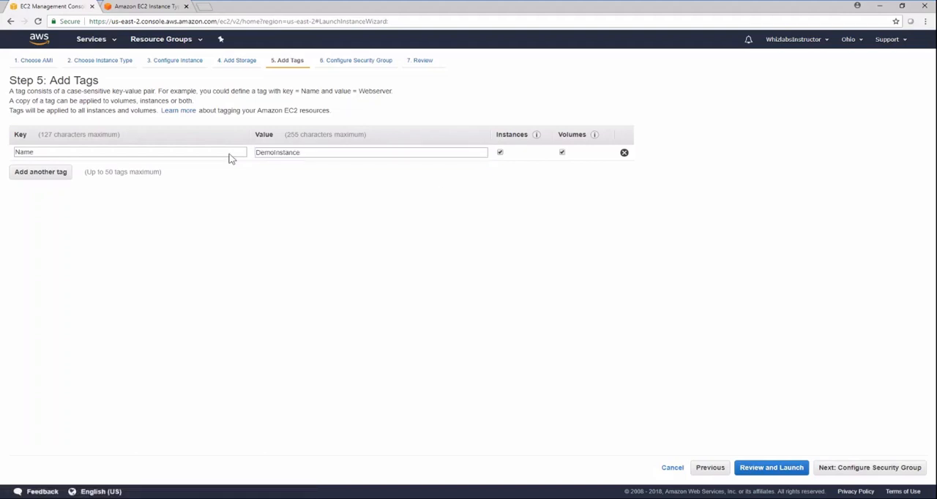
- Add a second tag with key Department and value AWS, and continue to configuring the security group
click(40, 171)
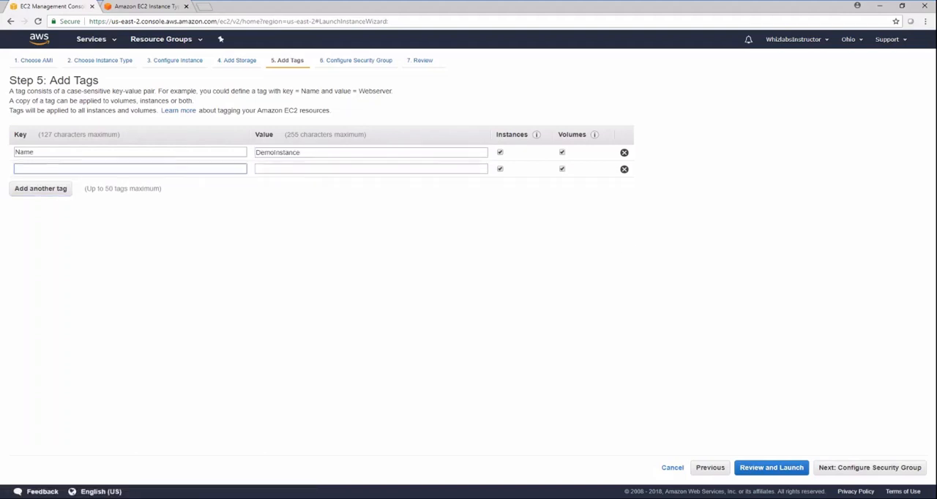
text(Department)
key(Tab)
text(AWS)
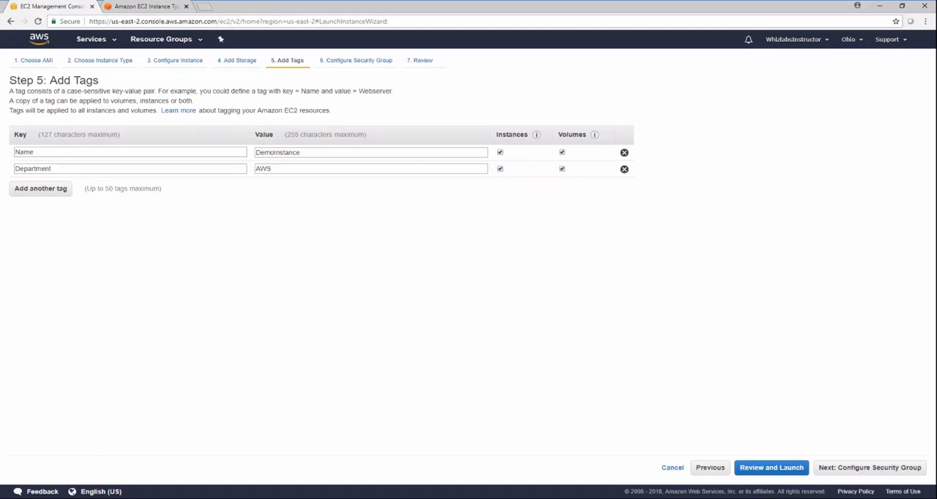
click(874, 468)
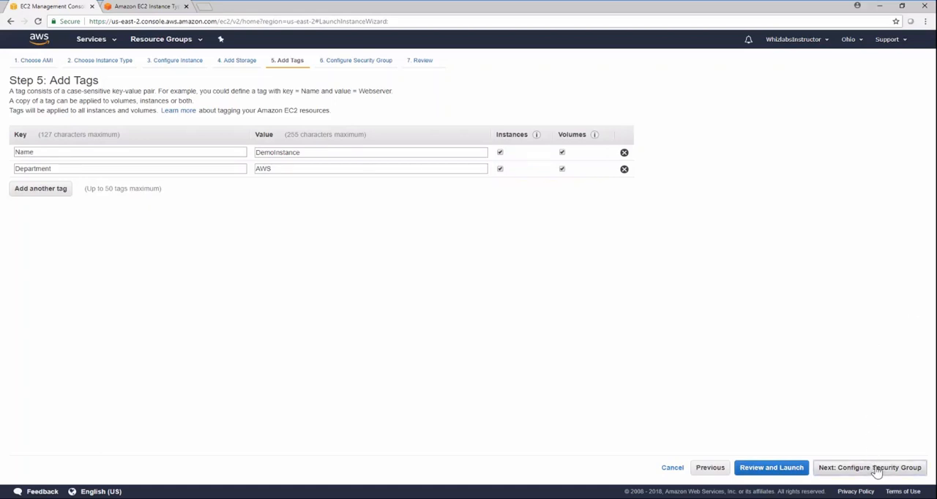
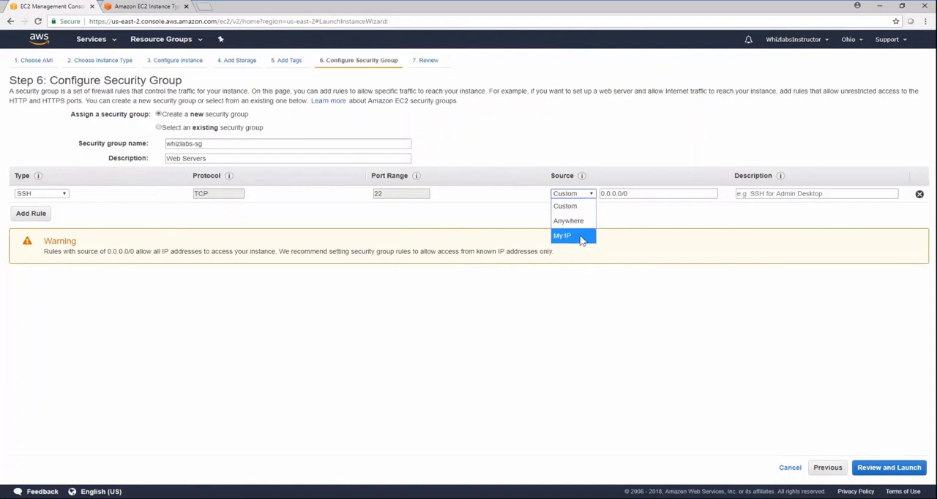
- Restrict the SSH rule's source to My IP and add an HTTP rule with the source Anywhere
click(584, 236)
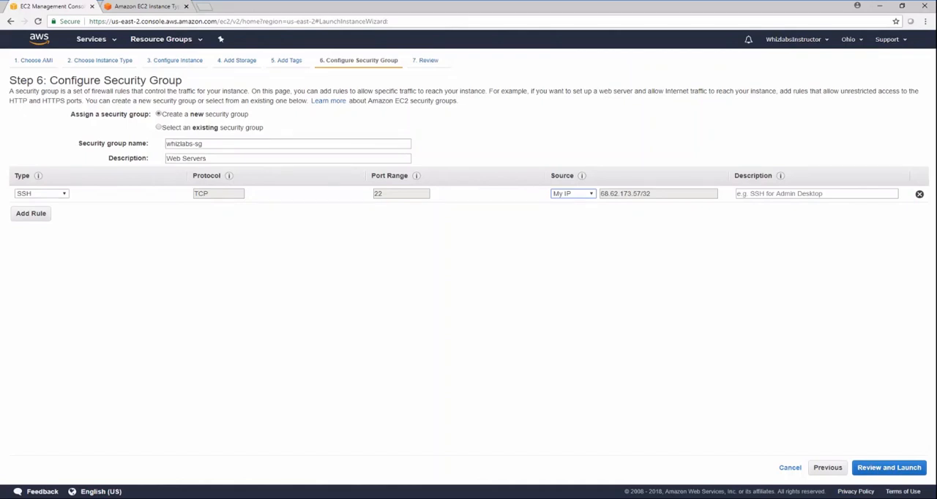
click(19, 219)
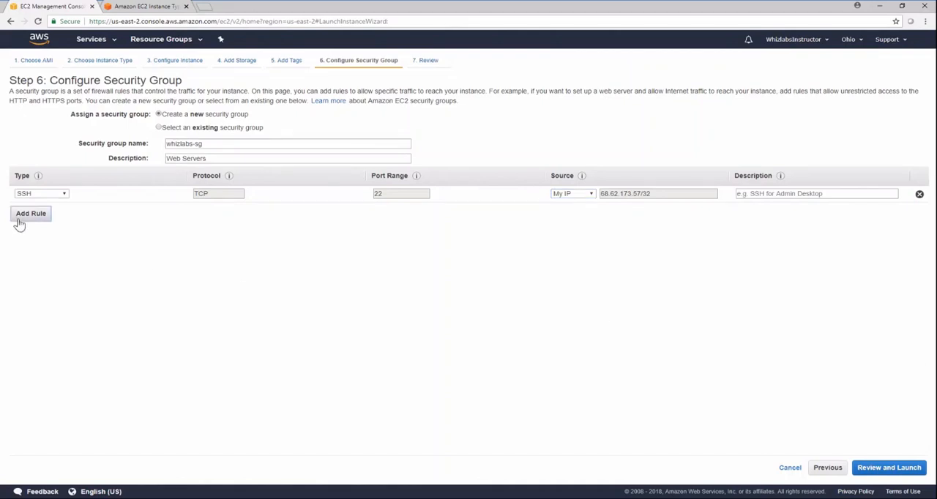
click(60, 211)
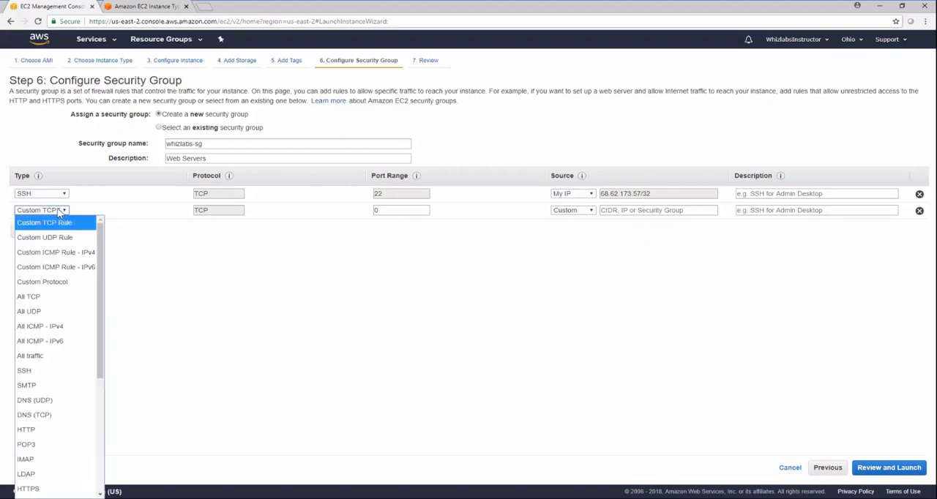
click(83, 431)
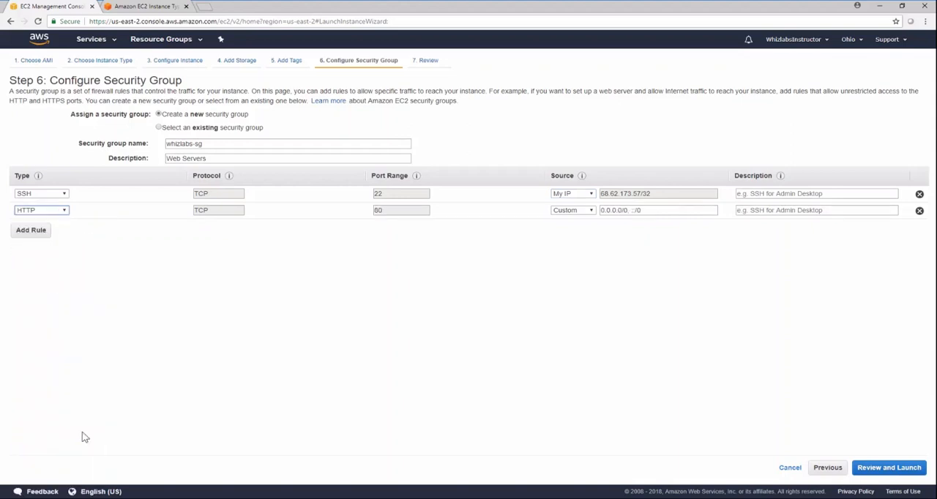
click(585, 210)
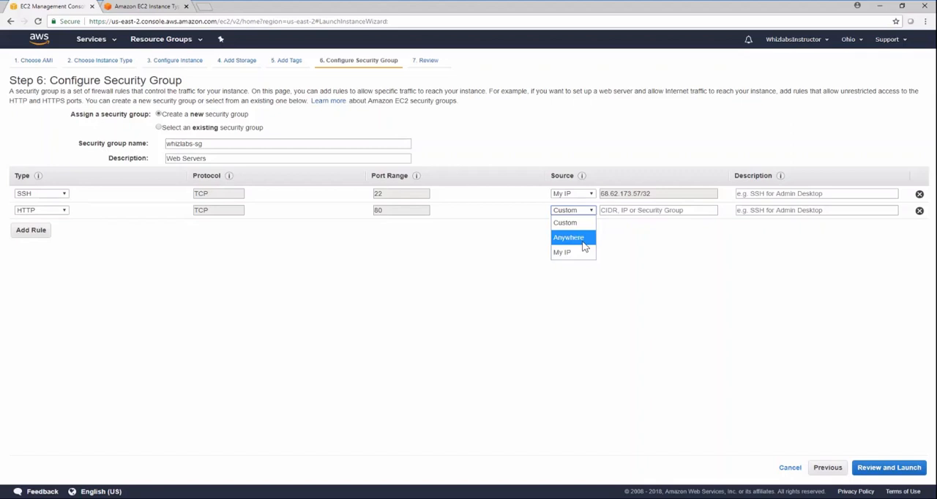
click(583, 242)
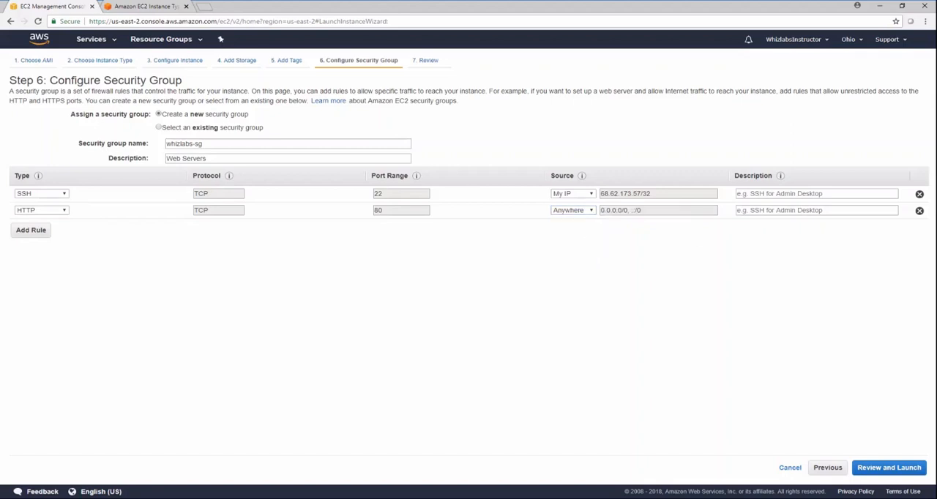
- Launch the instance with a new, downloaded key pair named ec2keypair, and open the instances list
click(891, 467)
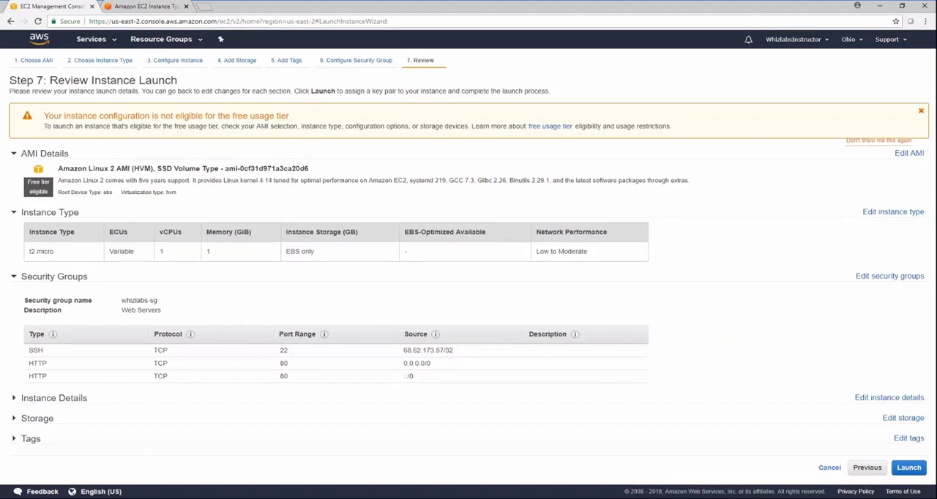
click(908, 469)
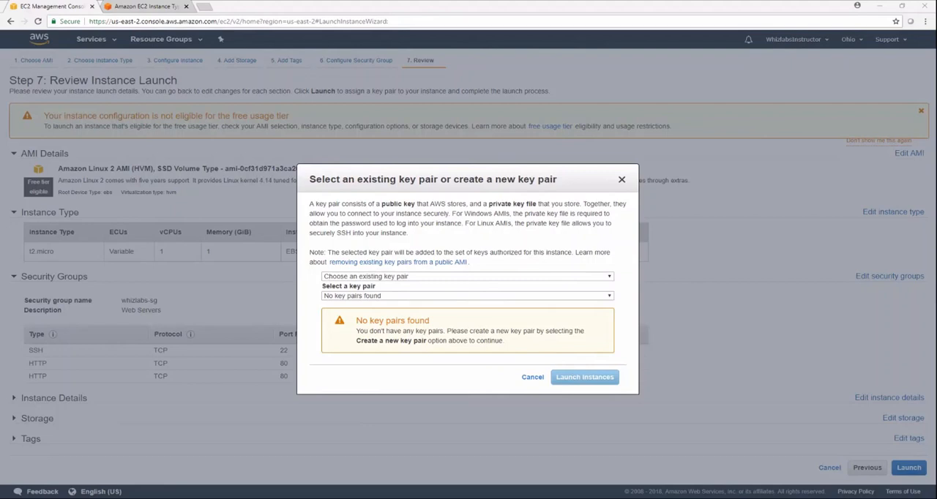
click(560, 278)
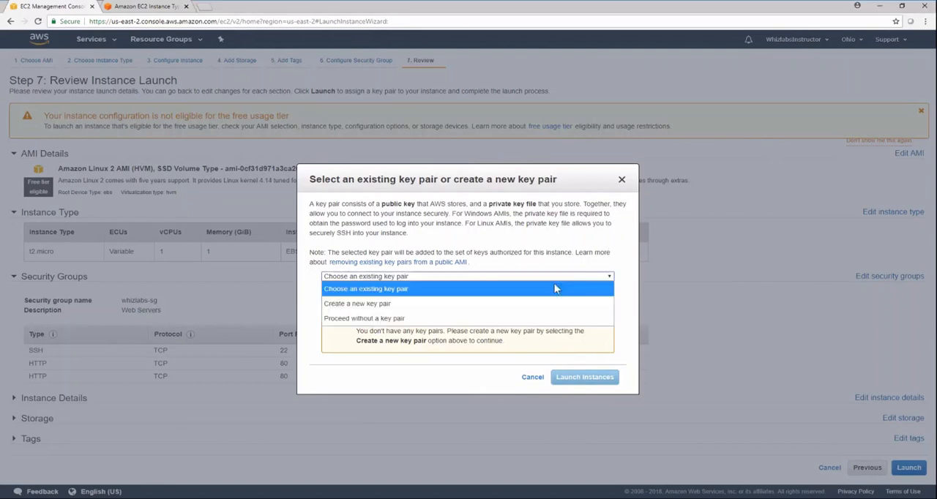
click(527, 303)
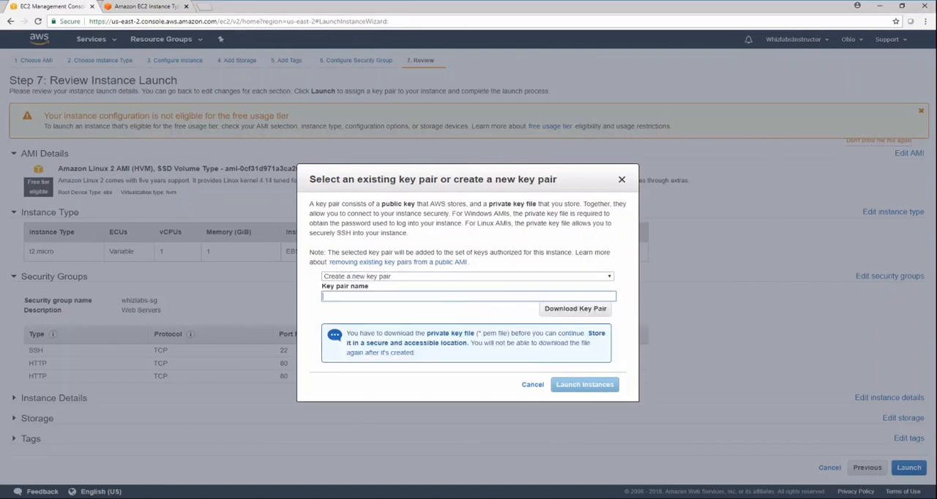
text(ec2keypair)
click(599, 310)
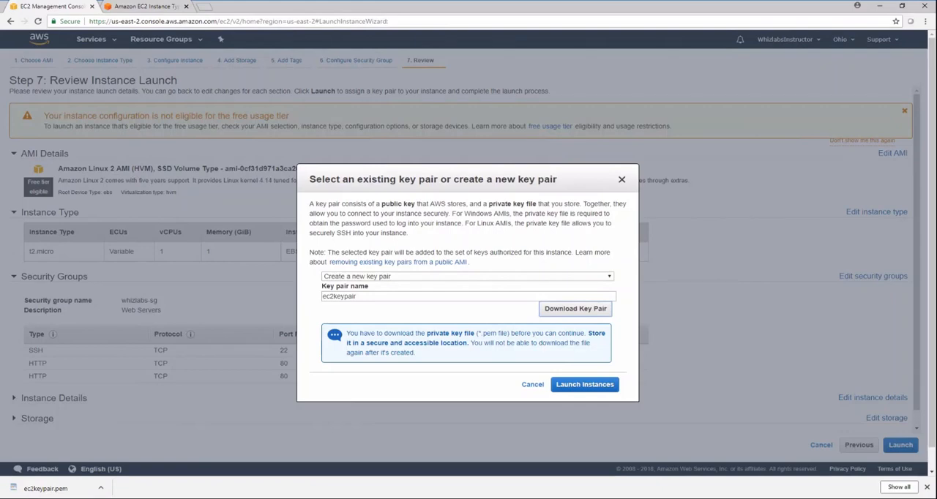
click(573, 384)
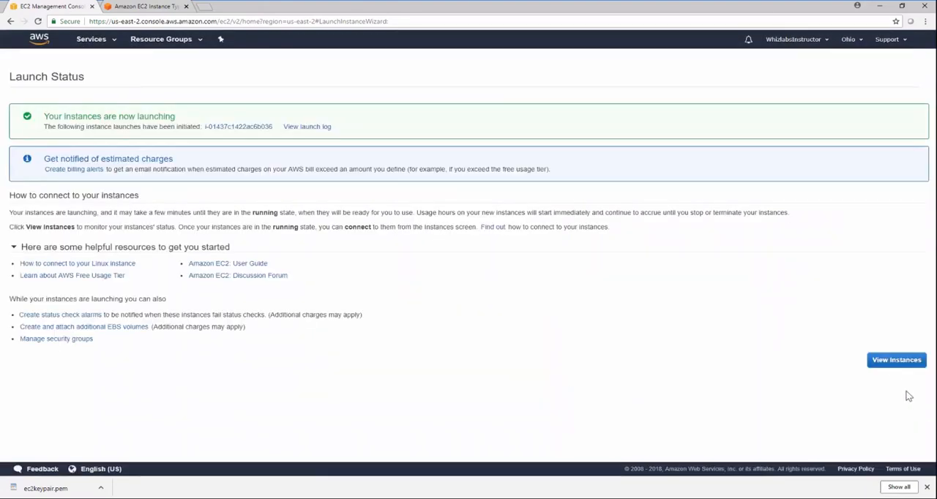
click(894, 360)
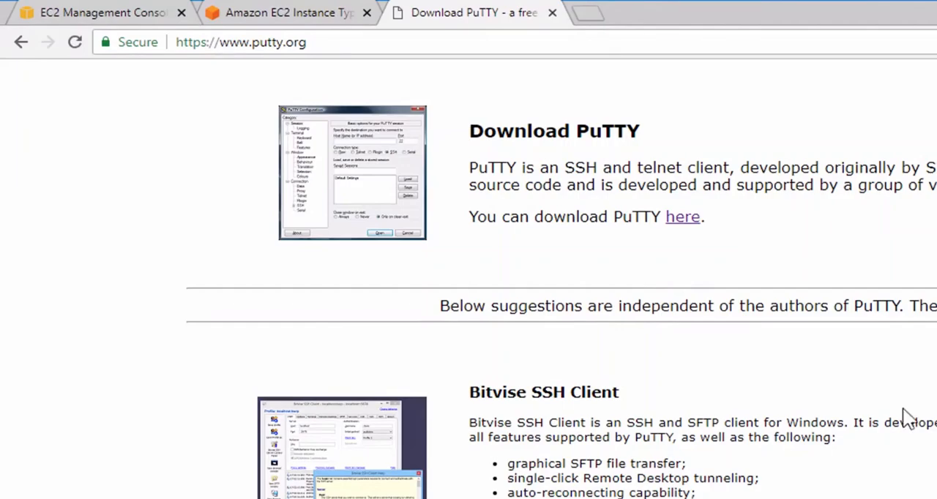
- Open the PuTTY download page, and load ec2keypair.pem from Downloads into PuTTY Key Generator
click(682, 219)
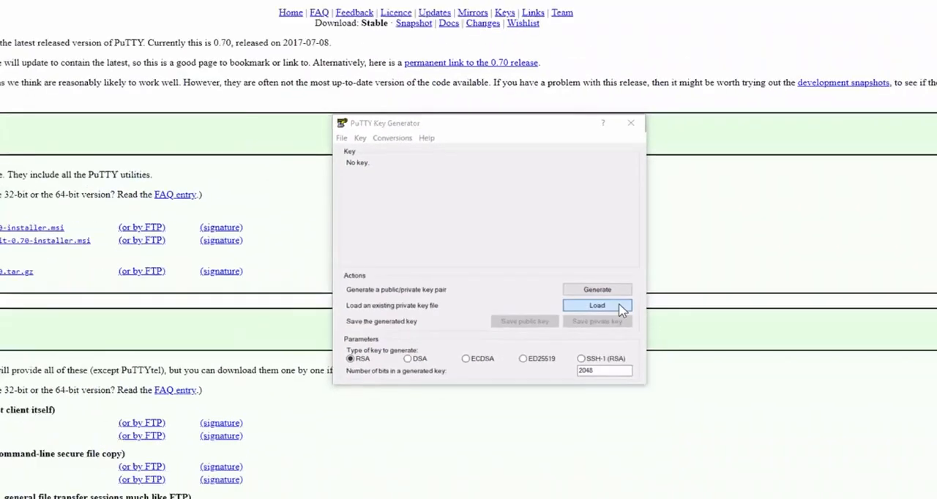
click(619, 309)
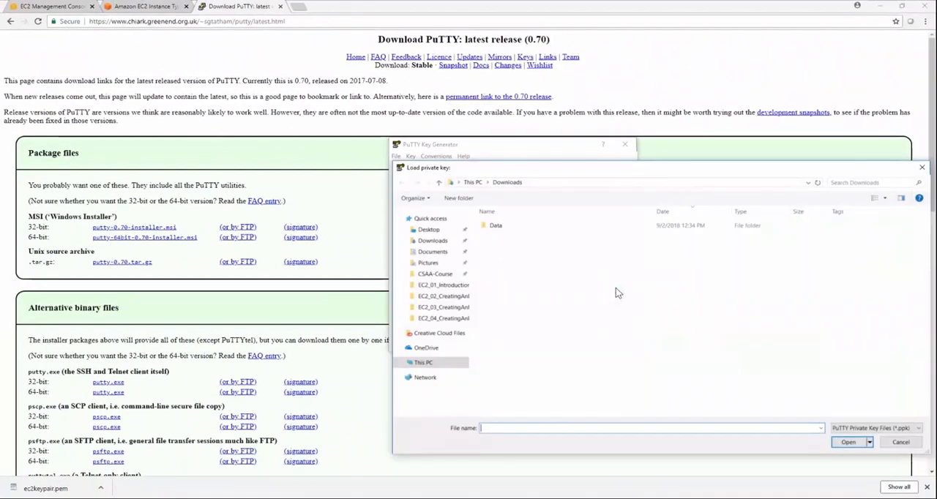
click(900, 428)
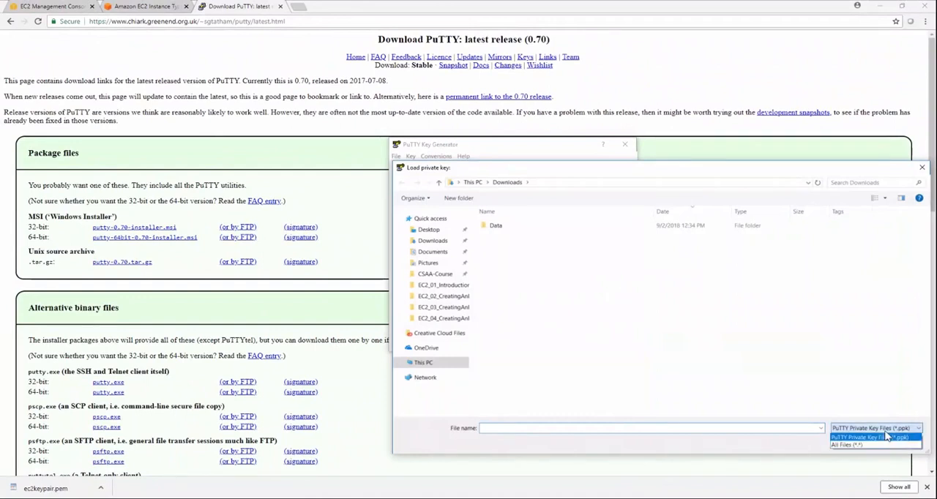
click(878, 447)
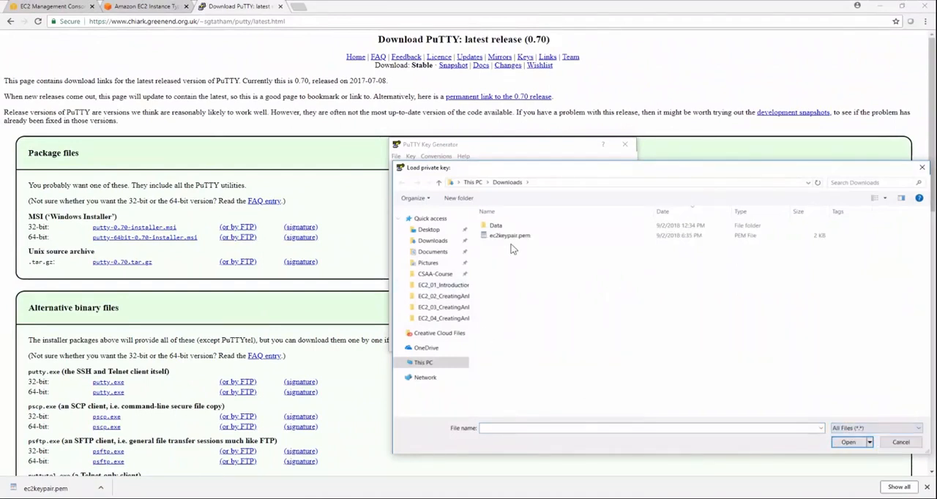
click(511, 235)
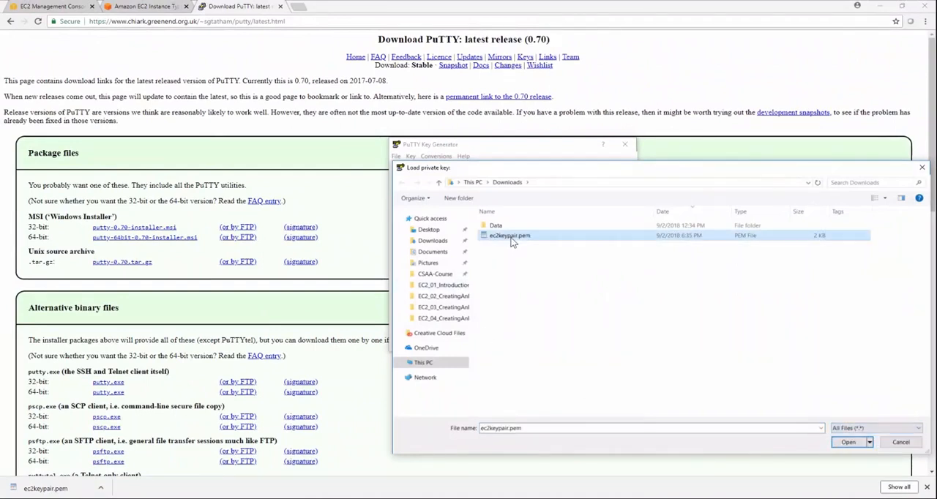
click(847, 442)
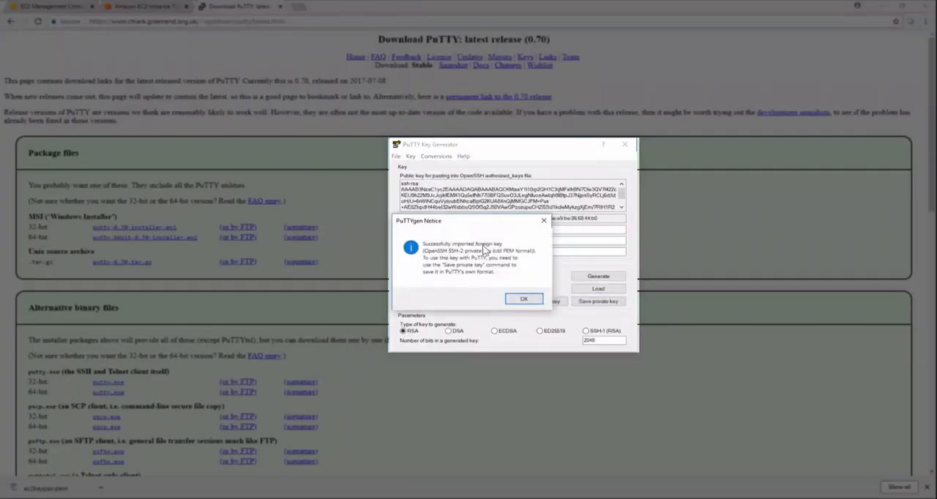
click(538, 300)
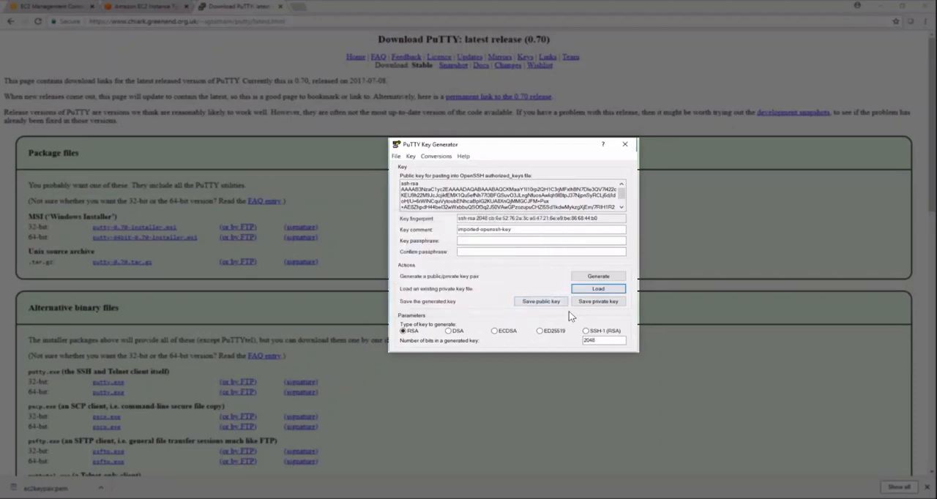
- Save the imported private key without a passphrase as windowskey in PuTTY format, and close PuTTY Key Generator
click(596, 303)
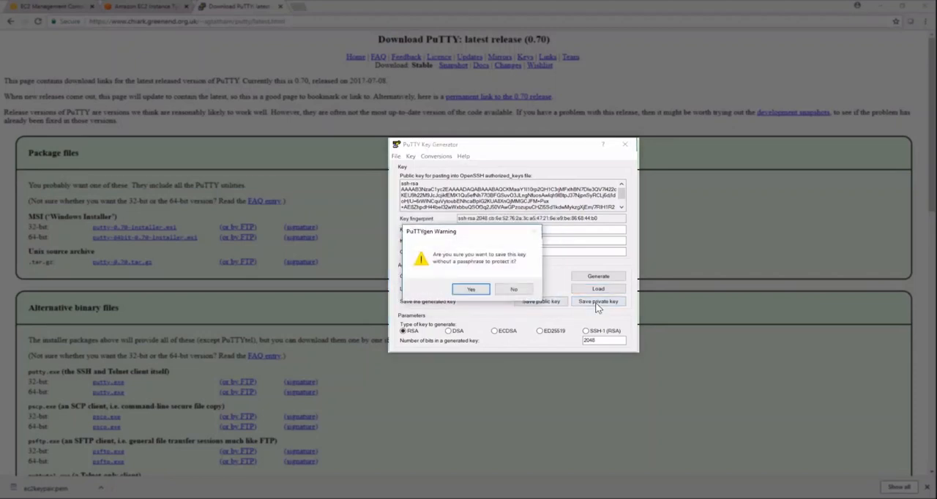
click(470, 289)
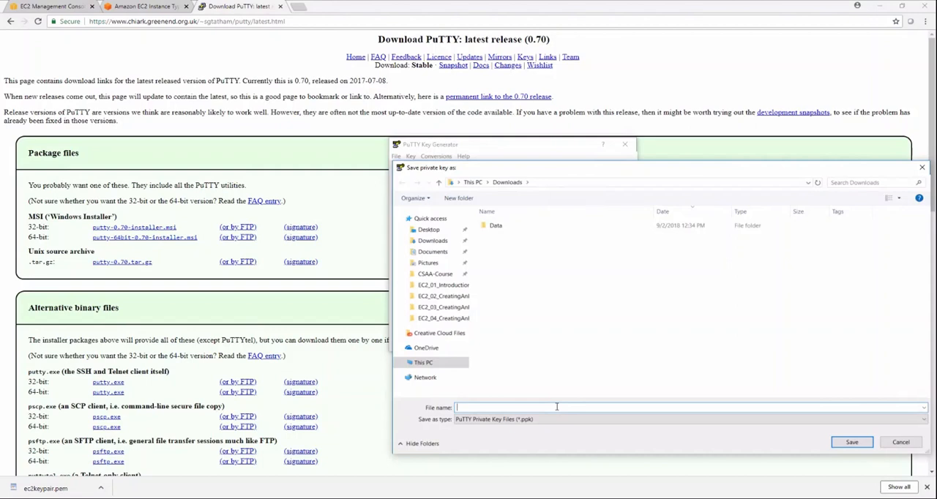
text(windowskey)
click(851, 442)
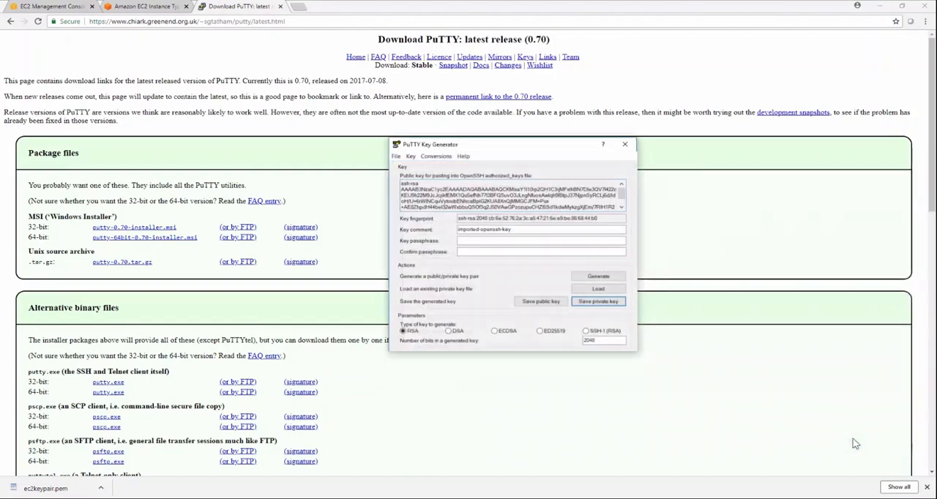
click(625, 145)
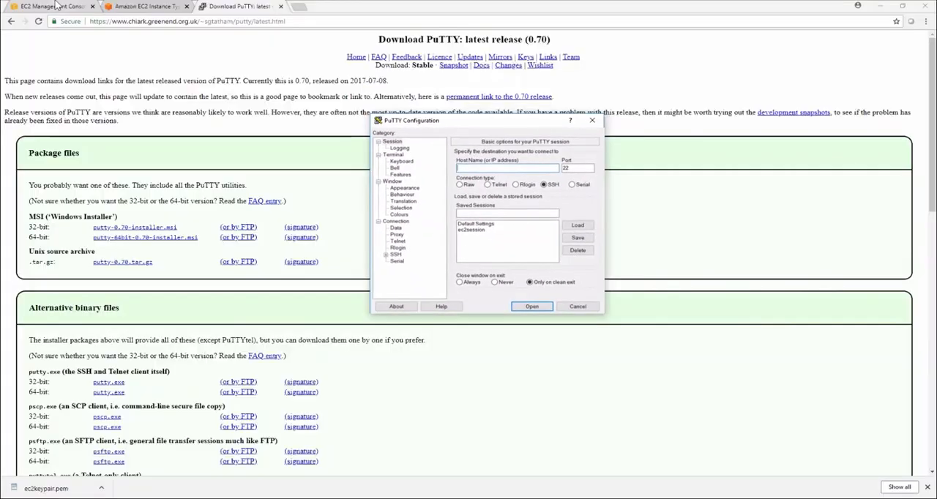
- Copy DemoInstance's public DNS from the EC2 console and set the PuTTY host name to ec2-user@ followed by that DNS
click(57, 6)
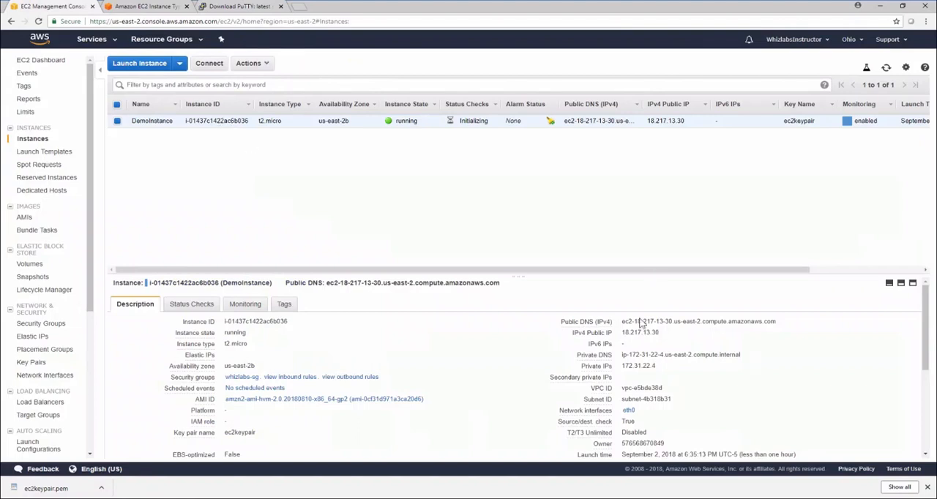
drag(620, 321, 782, 323)
drag(622, 321, 778, 322)
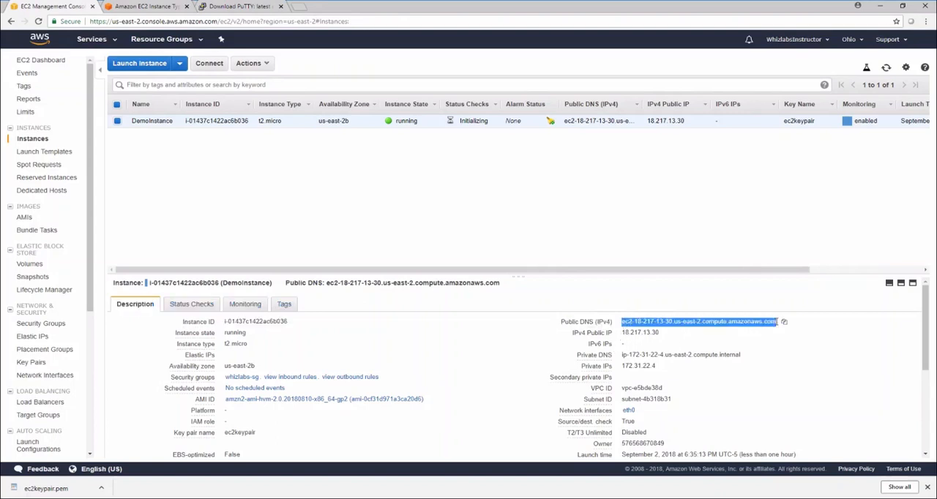
click(784, 323)
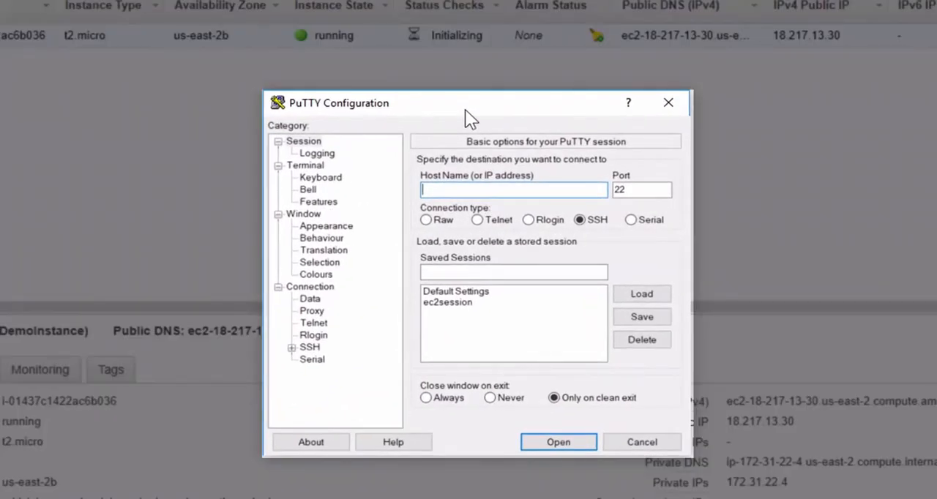
text(ec2-user@)
key(ctrl+v)
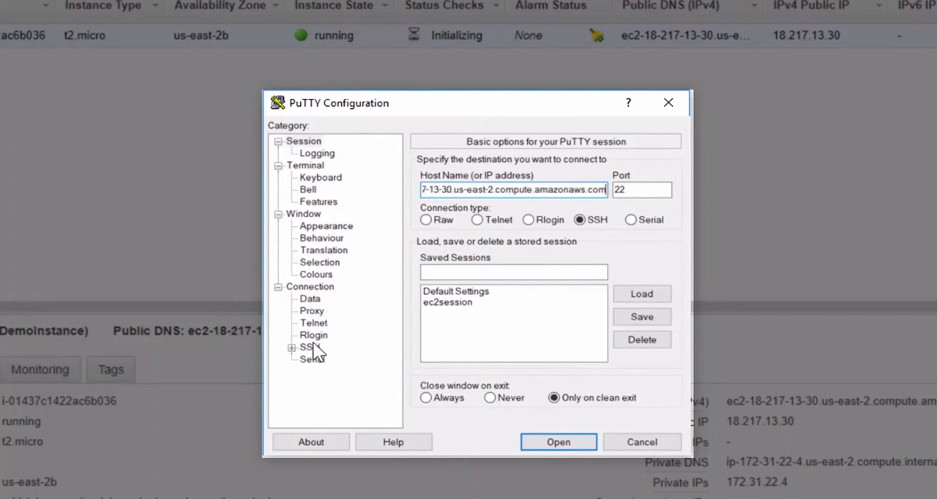
- Set windowskey.ppk as the SSH authentication key file and open the connection, trusting the server's host key
click(291, 347)
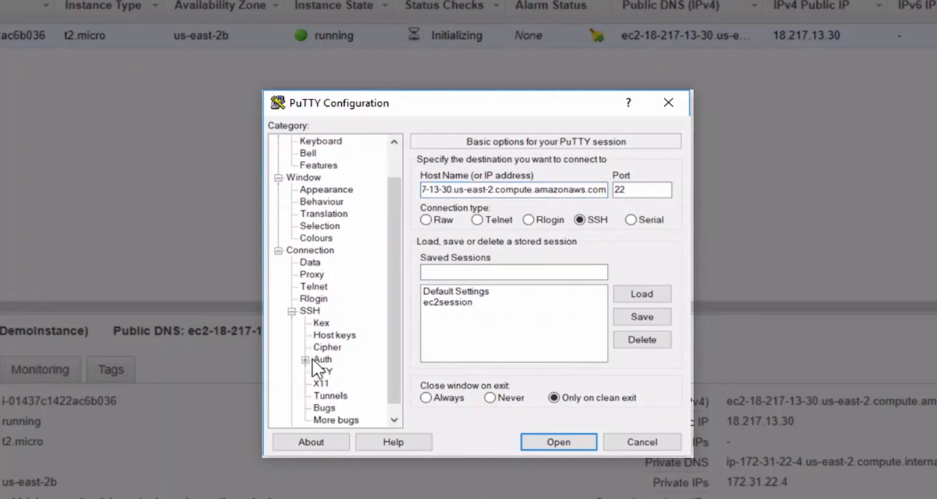
click(322, 360)
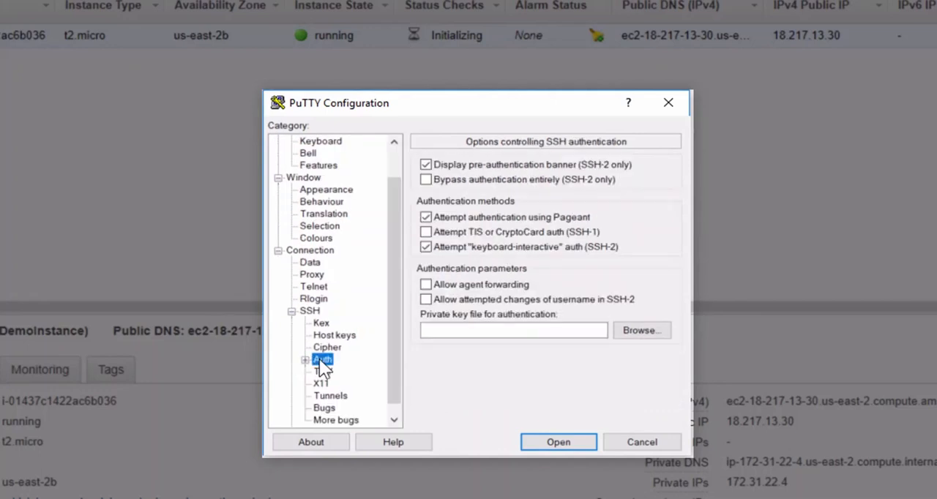
click(642, 330)
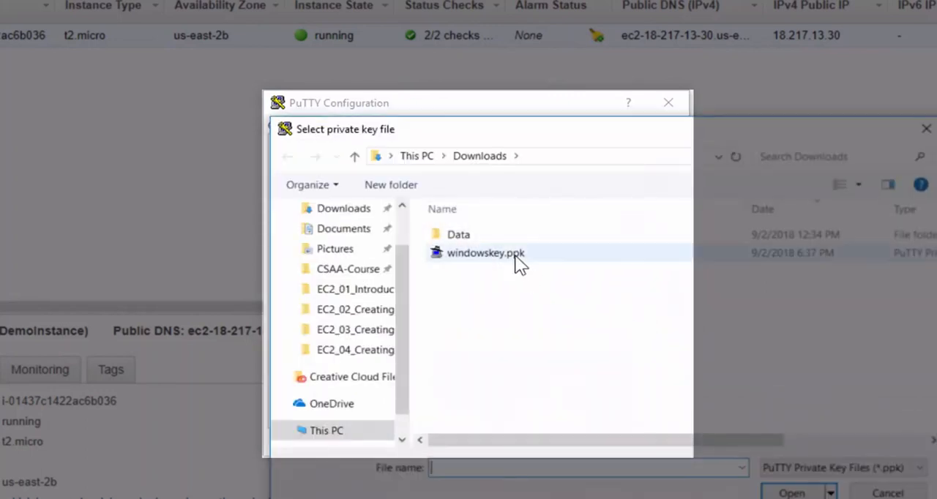
click(513, 254)
click(791, 492)
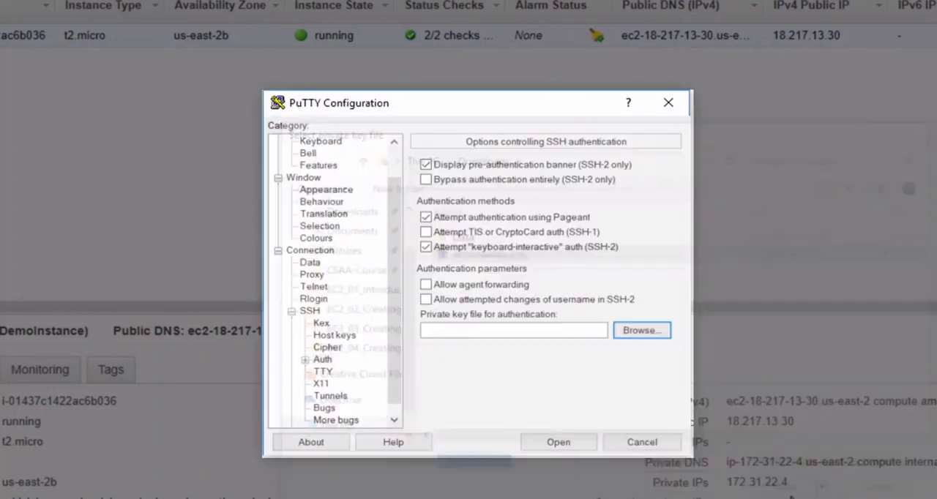
click(561, 441)
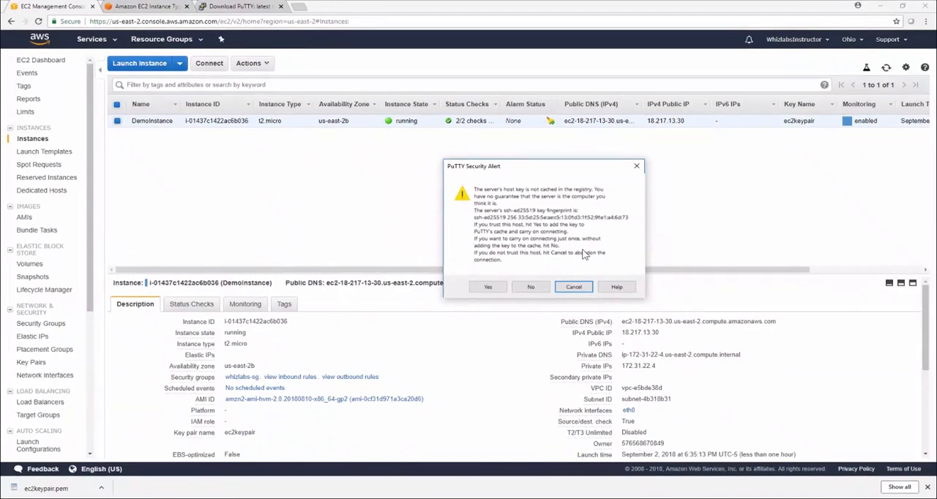
click(488, 287)
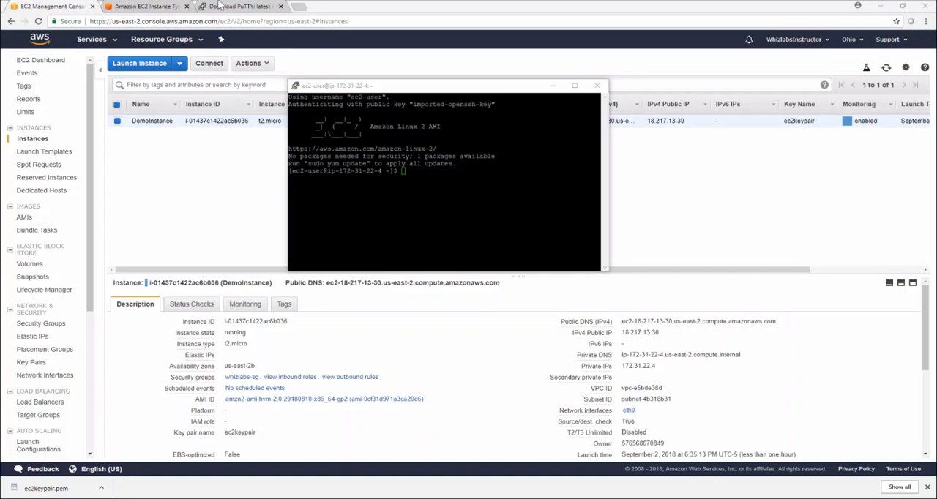
- Open DemoInstance's IPv4 public IP, 18.217.13.30, as a web page from its details in the EC2 console
click(338, 6)
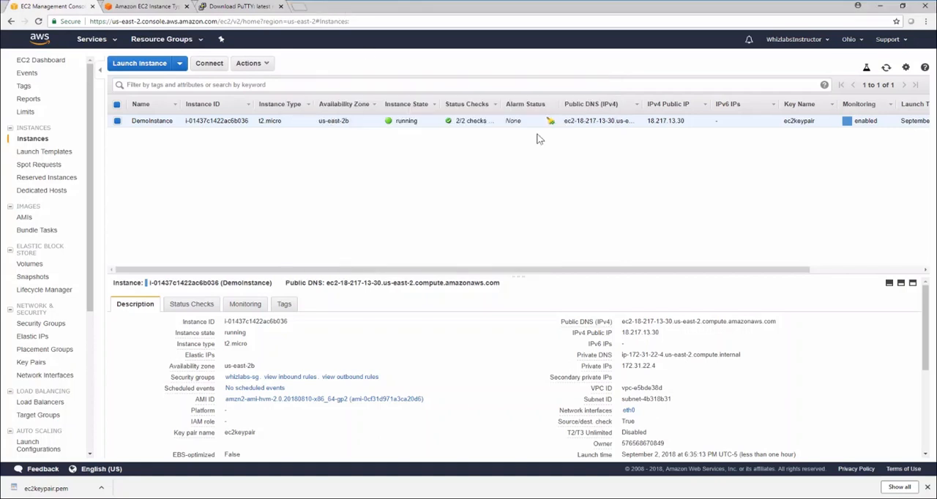
click(665, 334)
drag(659, 332, 621, 332)
right_click(644, 333)
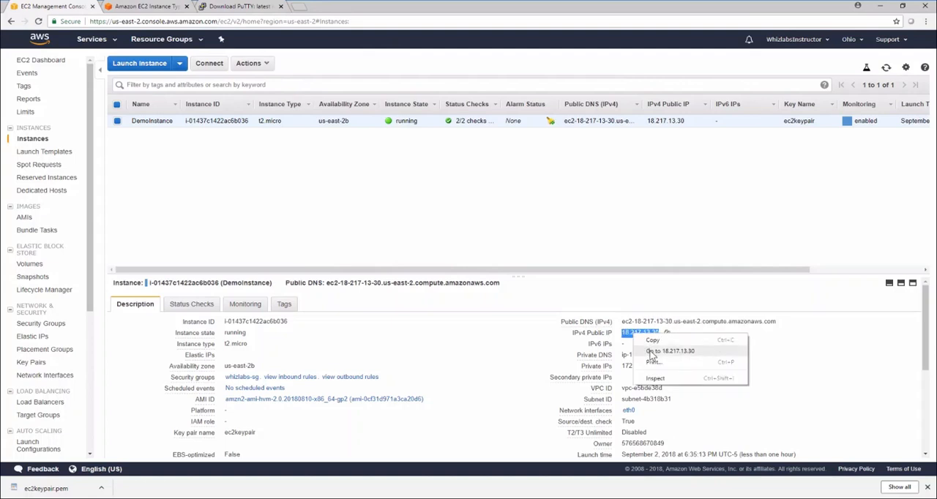
click(651, 352)
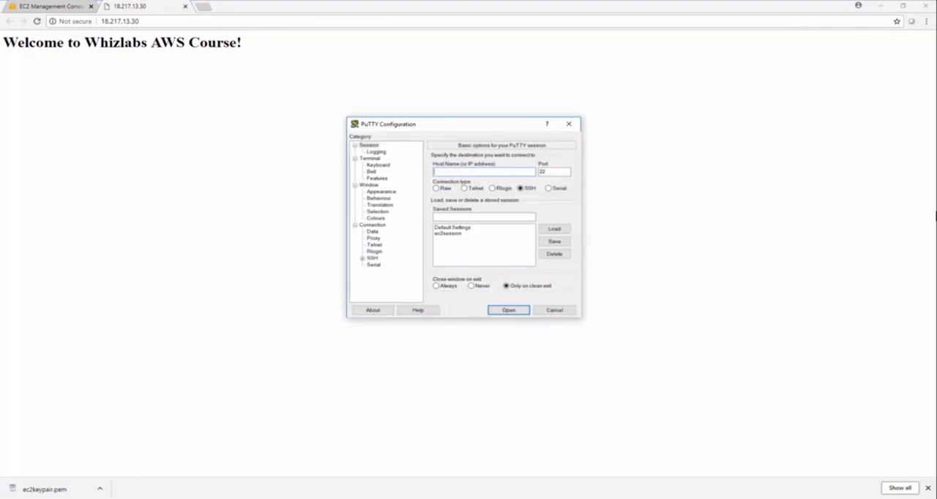
- Set the PuTTY host name to ec2-user@ followed by DemoInstance's public DNS copied from the EC2 console
text(ec2-user@)
click(45, 6)
click(783, 322)
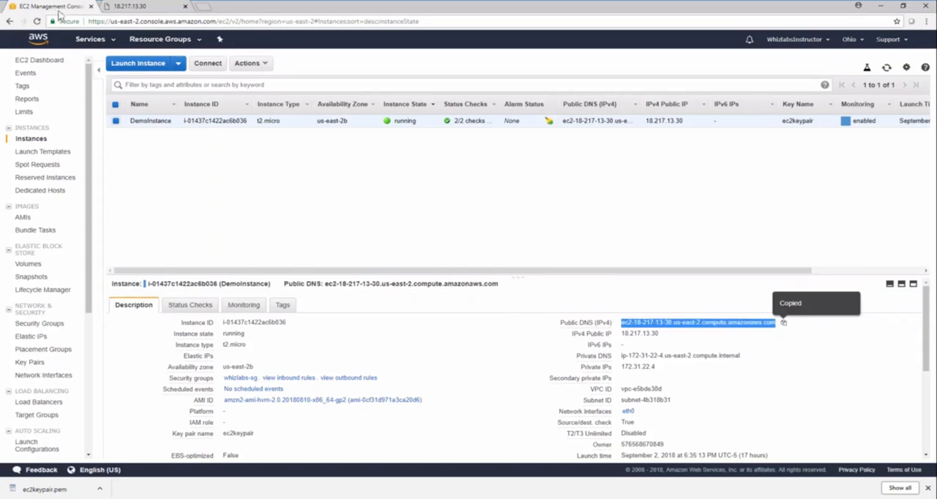
key(alt+Tab)
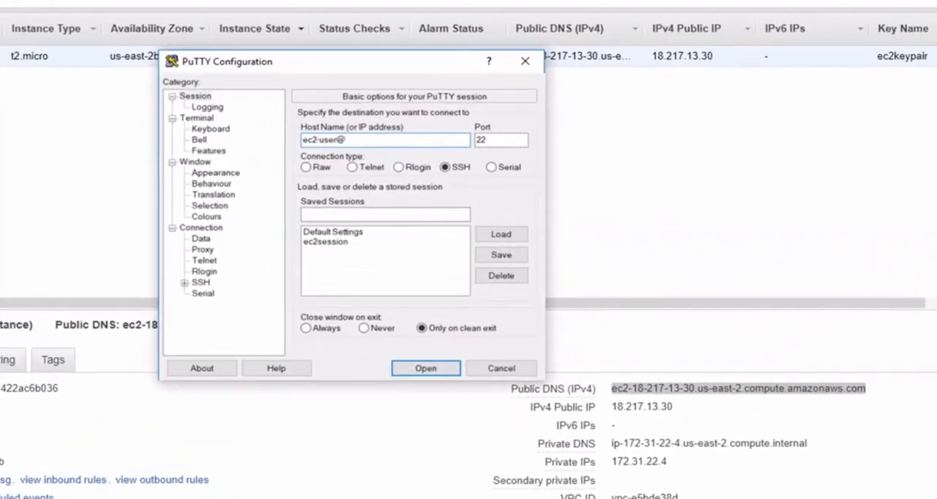
key(ctrl+v)
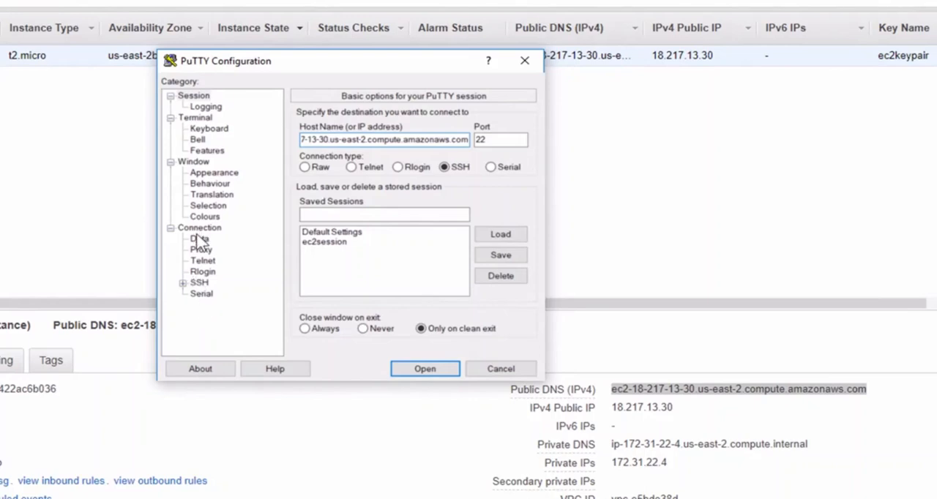
- Use windowskey.ppk from Downloads as the private key file for SSH authentication and open the PuTTY session
click(180, 283)
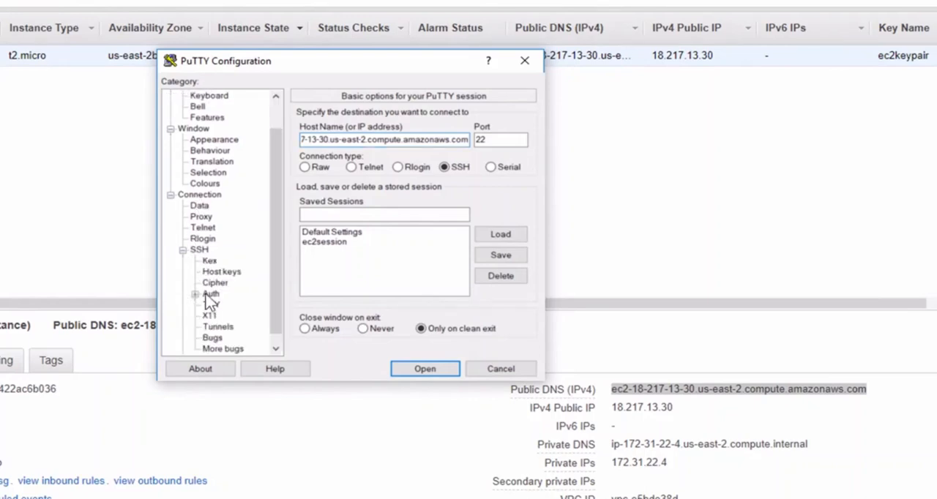
click(210, 294)
click(498, 268)
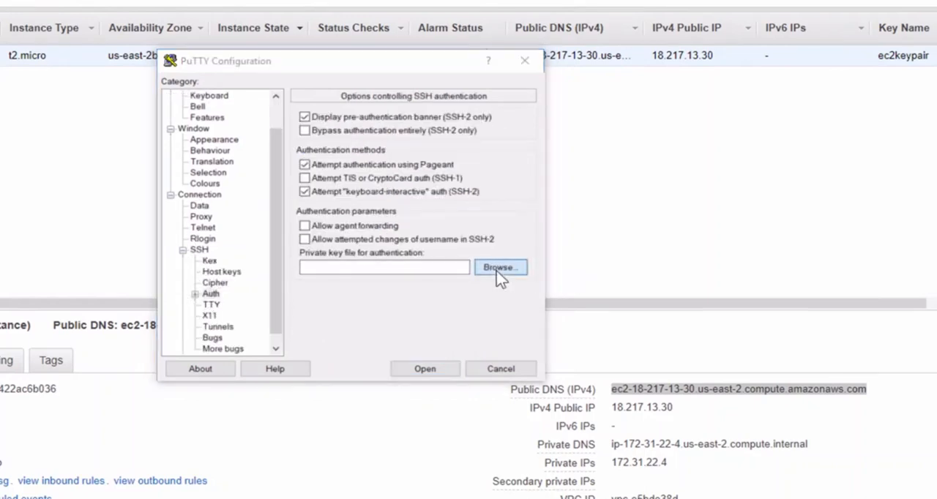
click(390, 199)
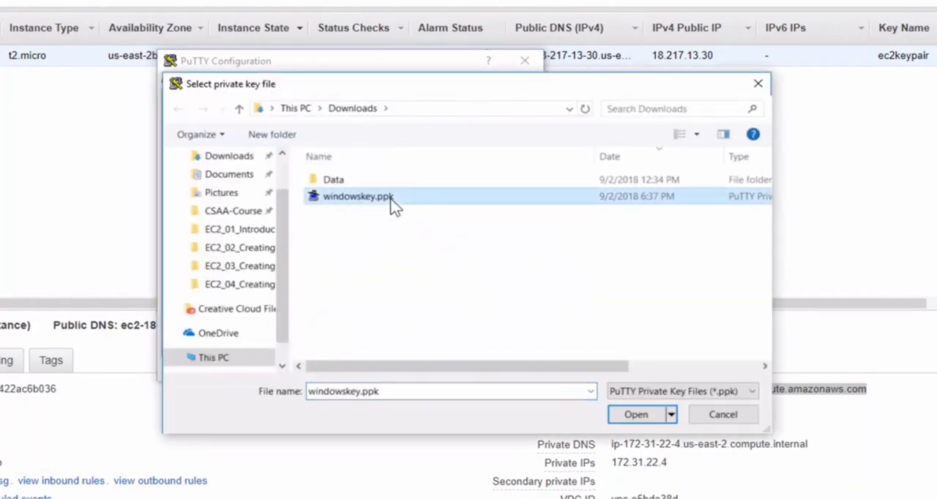
click(635, 414)
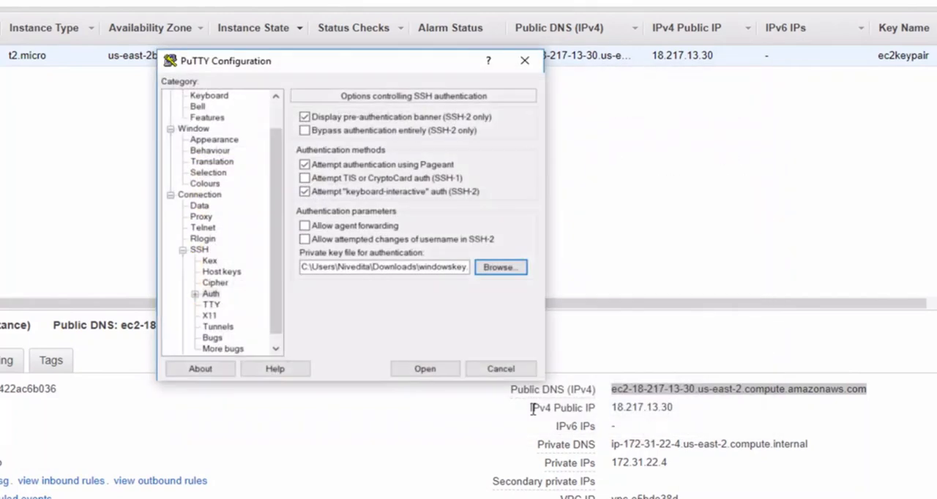
click(428, 372)
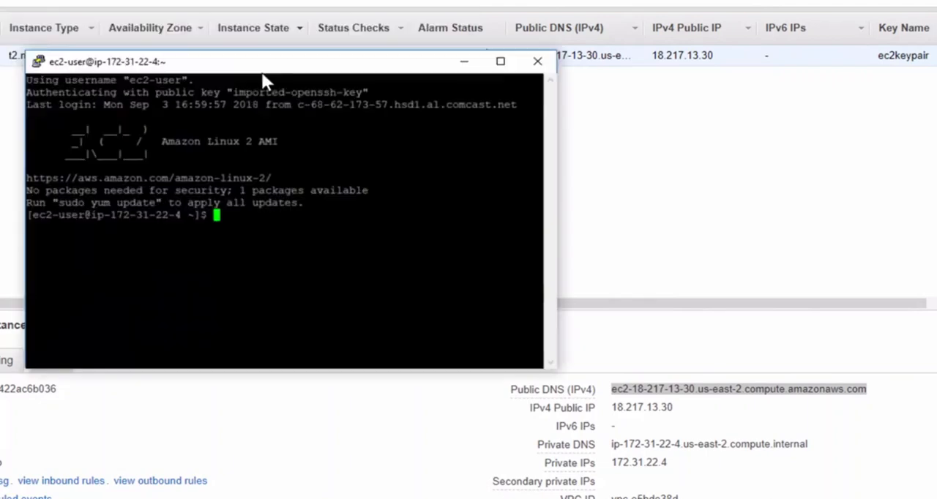
drag(262, 70, 352, 68)
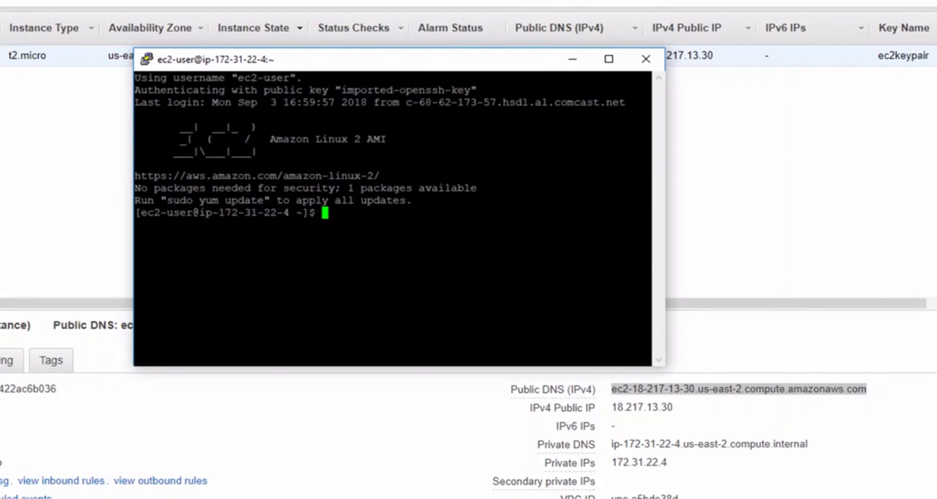
- Check the web server's state with the command sudo service httpd status
text(sudo service)
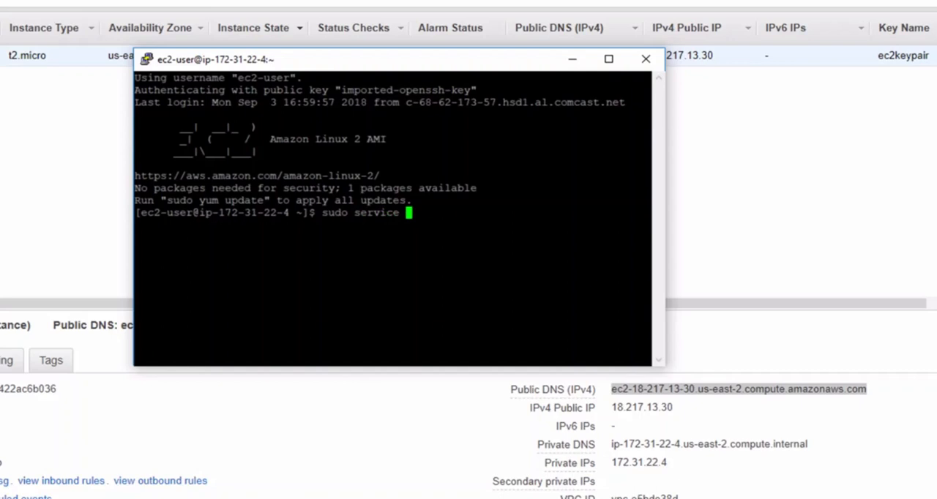
text( httpd status)
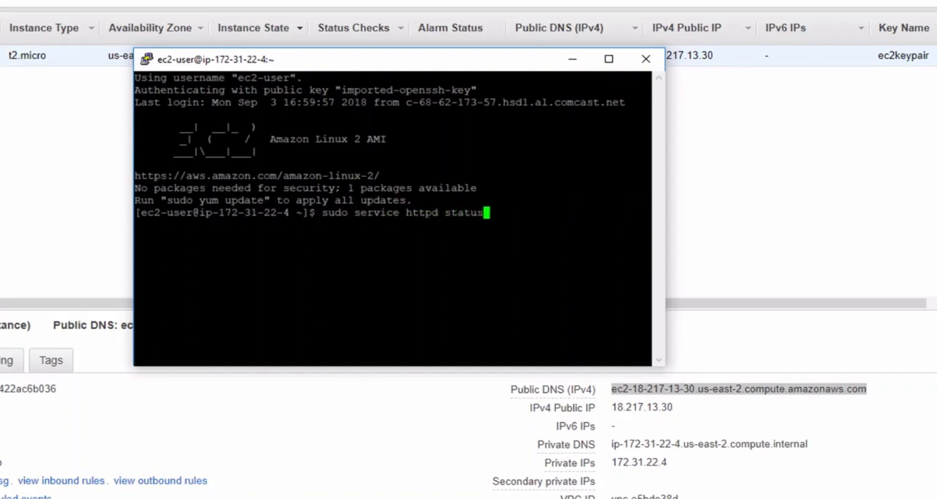
key(Return)
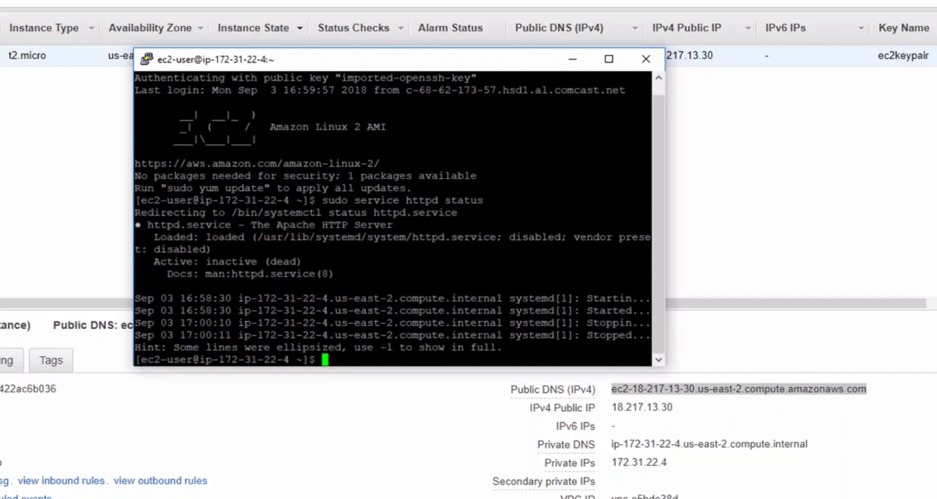
- Start the Apache web server with the command sudo service httpd start
text(sudo service )
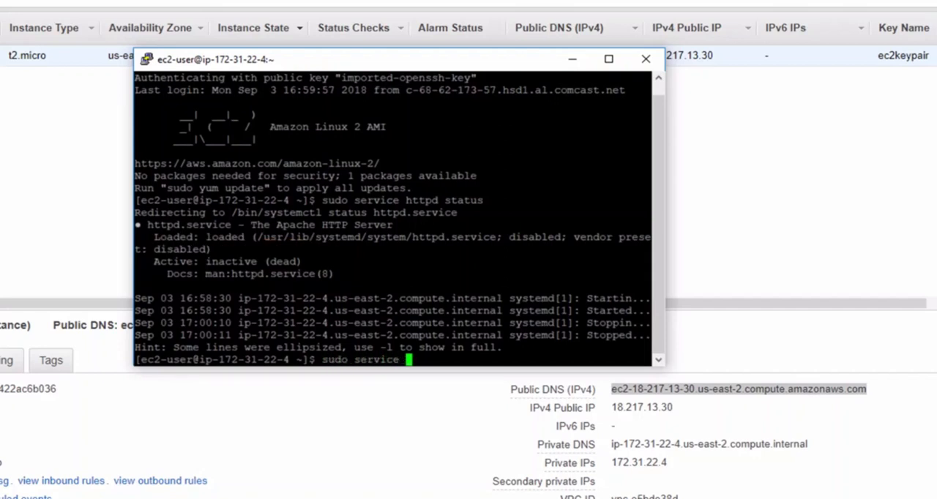
text(httpd start)
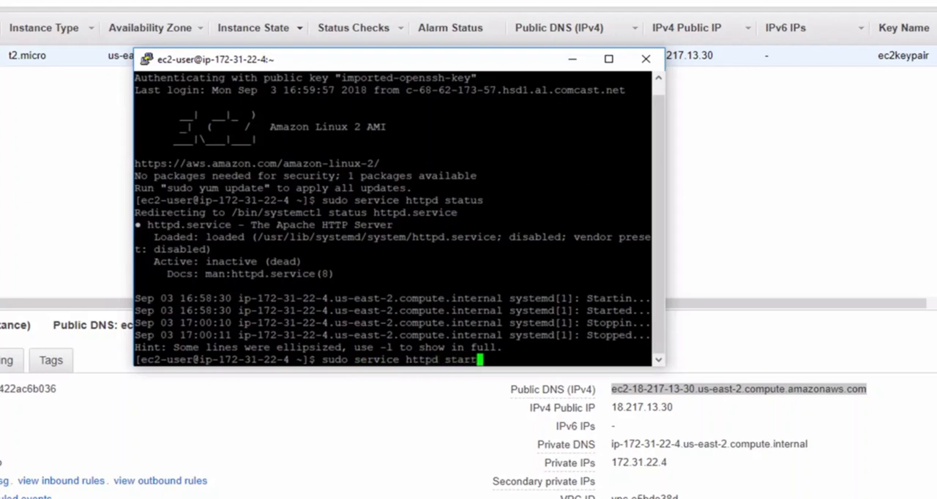
key(Return)
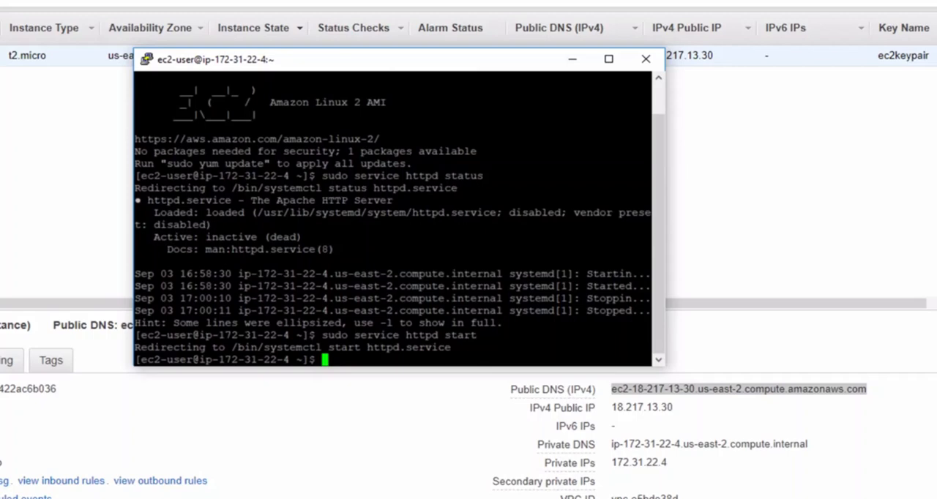
- Rerun sudo service httpd status and reload the 18.217.13.30 web page in the browser
key(Up)
key(Up)
key(Return)
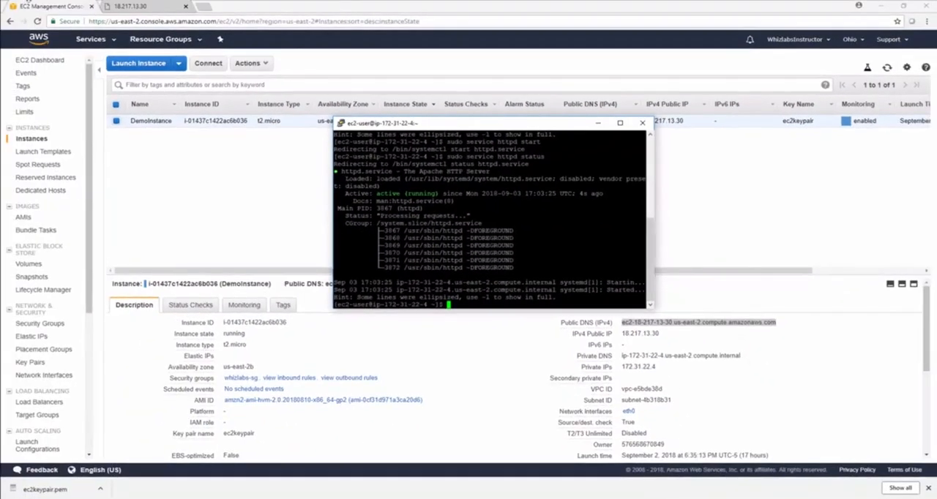
click(168, 6)
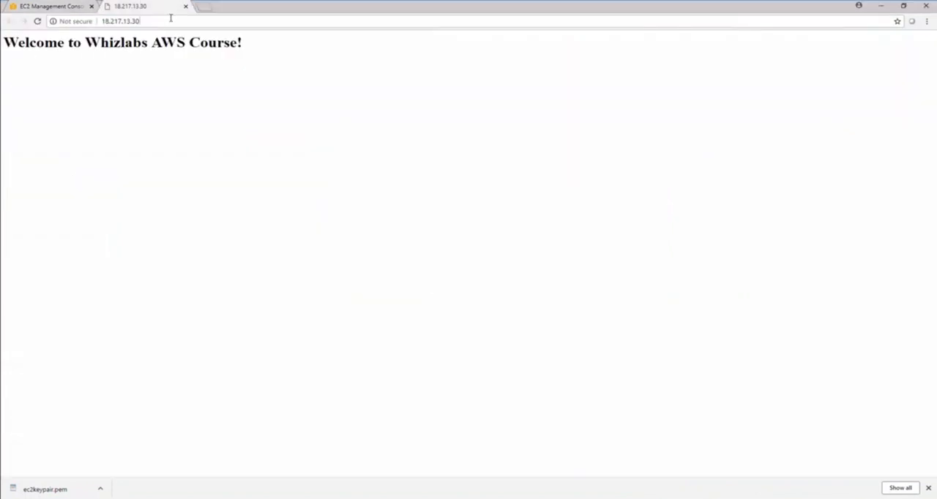
key(Return)
- Switch to the PuTTY terminal, change to the home directory and list its contents with ls and ls -a
key(alt+Tab)
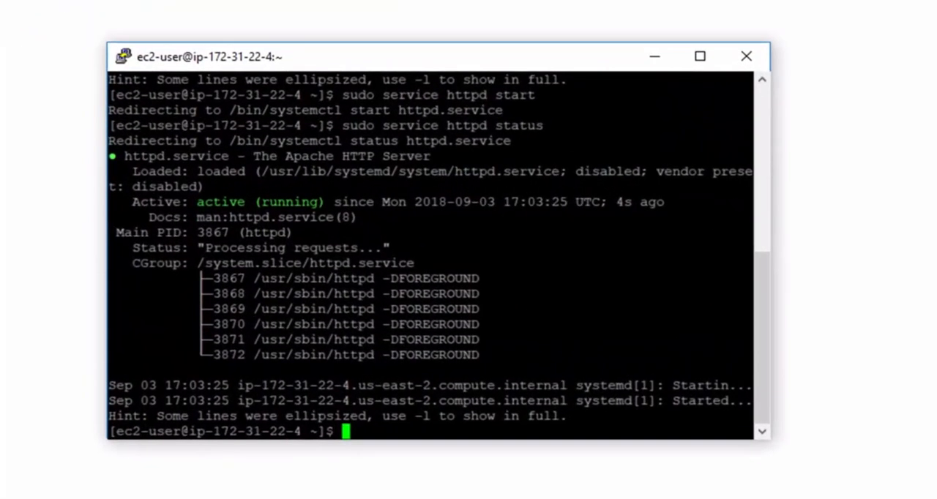
text(cd ~)
key(Return)
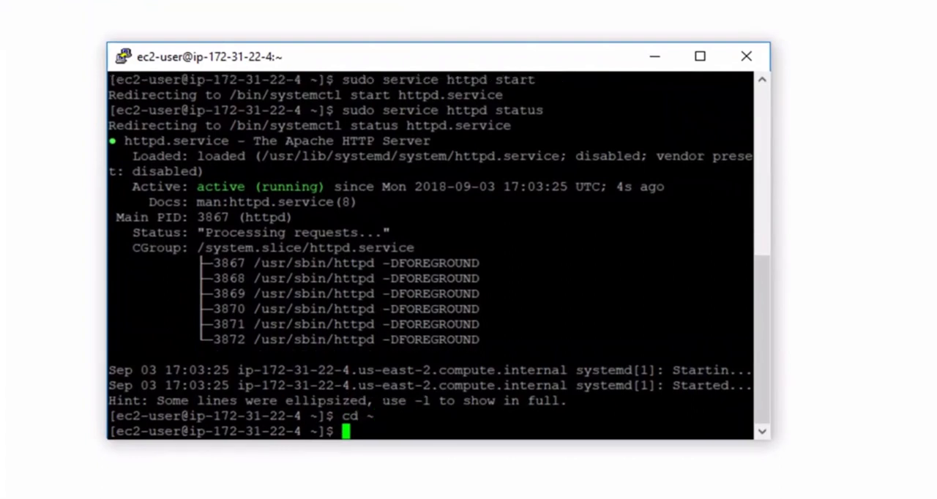
text(ls)
key(Return)
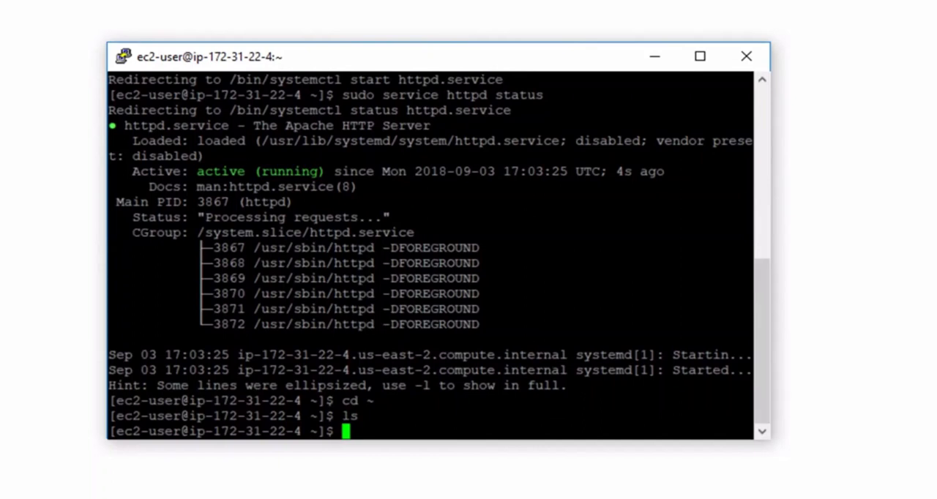
text(ls -a)
key(Return)
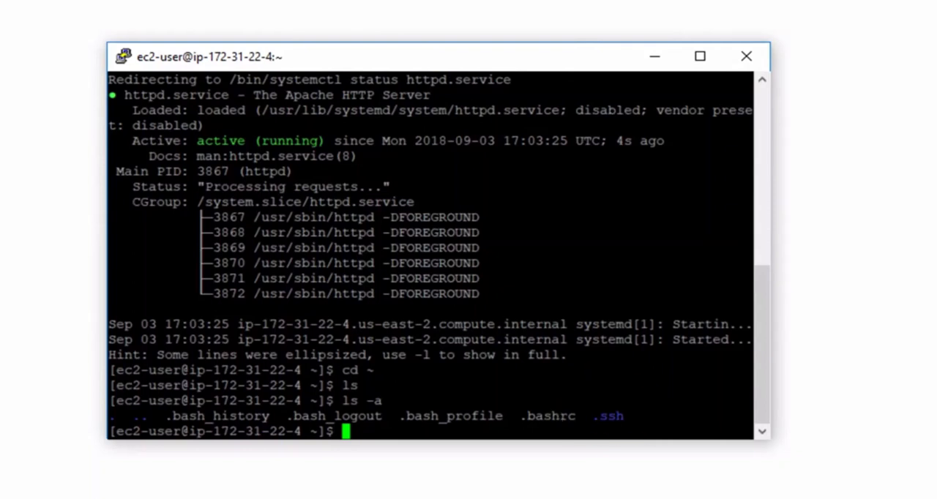
- Change into the .ssh directory and list its files
text(cd .ssh)
key(Return)
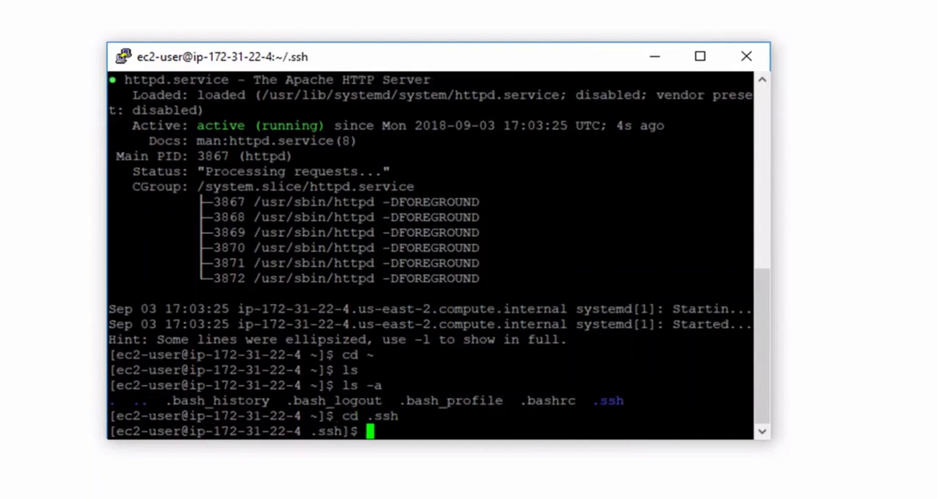
text(ls)
key(Return)
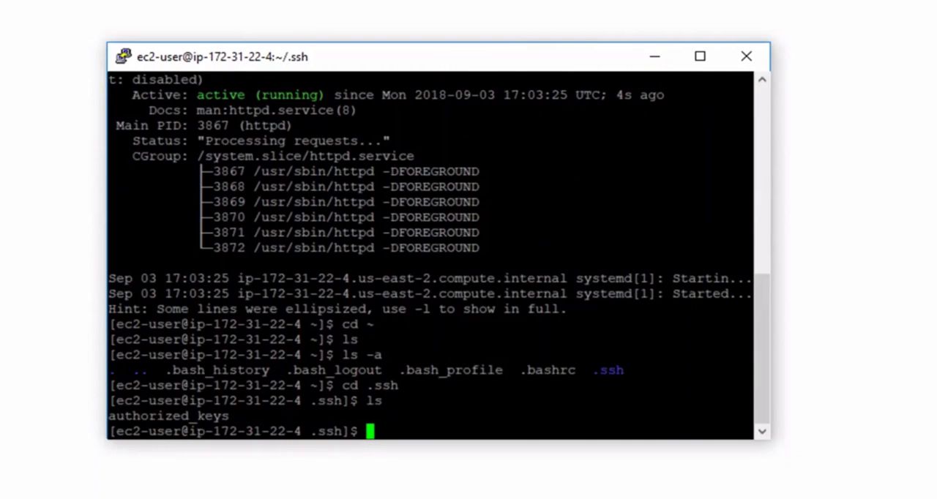
- Open authorized_keys in nano and examine the stored public key along its whole line
text(nano authorized_keys)
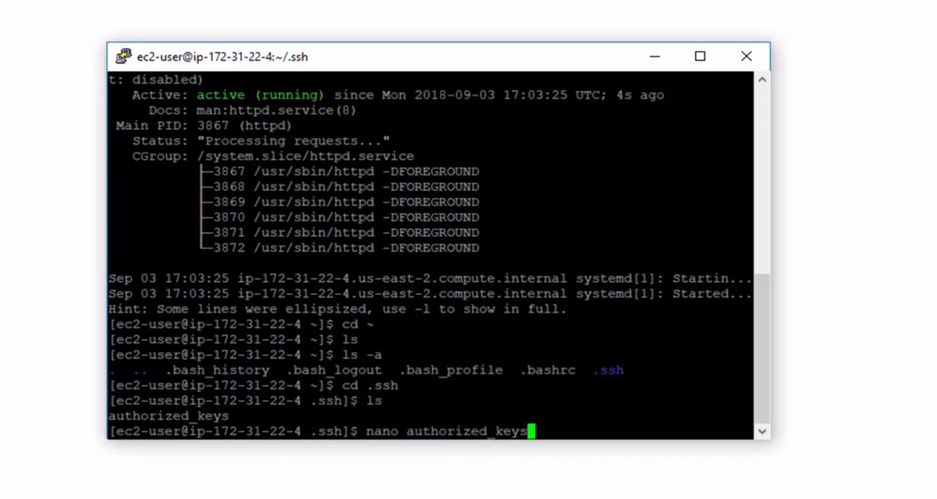
key(Return)
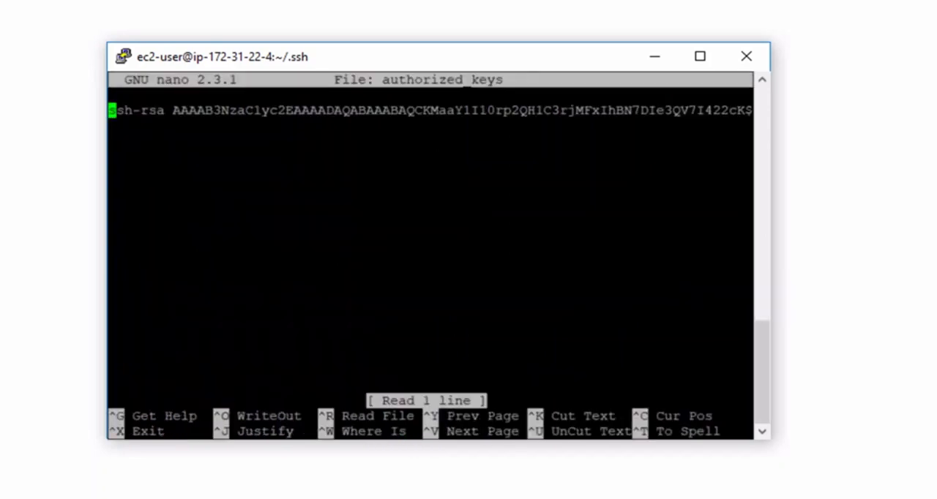
key(Right)
key(Right)
key(Right)
key(Right)
key(Right)
key(Right)
key(Right)
key(Right)
key(Right)
key(Right)
key(Right)
key(Right)
key(Right)
key(Right)
key(Right)
key(Right)
key(Right)
key(Right)
key(Right)
key(Right)
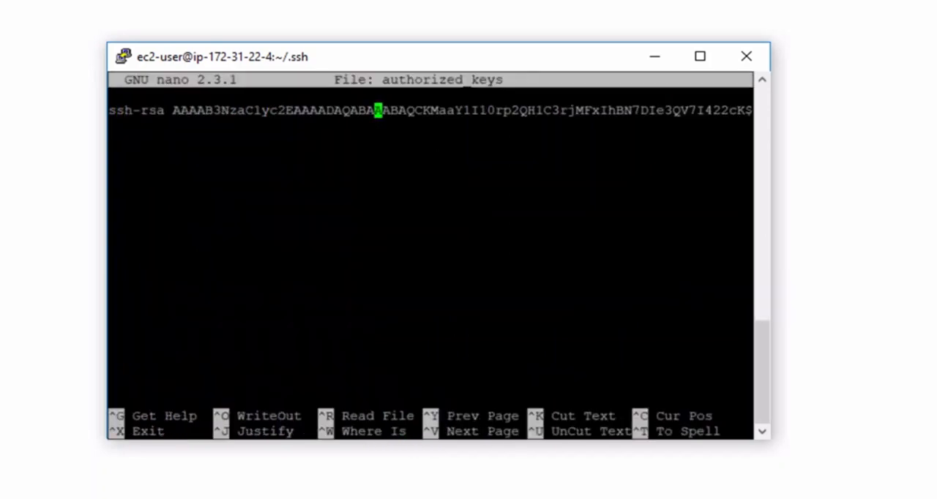
key(Right)
key(Right)
key(Right)
key(Right)
key(Right)
key(Right)
key(Right)
key(Right)
key(Right)
key(Right)
key(Right)
key(Right)
key(Right)
key(Right)
key(Right)
key(Right)
key(Right)
key(Right)
key(Right)
key(Right)
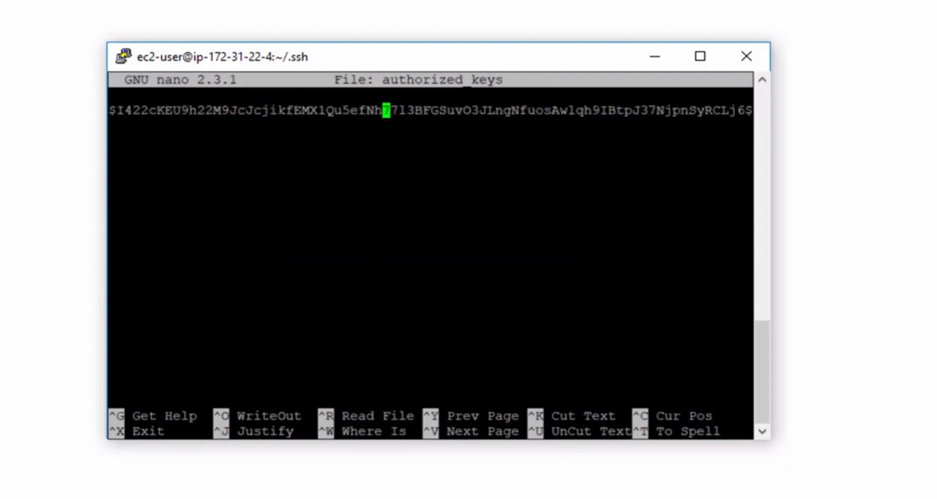
key(Right)
key(Right)
key(Right)
key(Right)
key(Right)
key(Right)
key(Right)
key(Right)
key(Right)
key(Right)
key(Right)
key(Right)
key(Right)
key(Right)
key(Right)
key(Right)
key(Right)
key(Right)
key(Right)
key(Right)
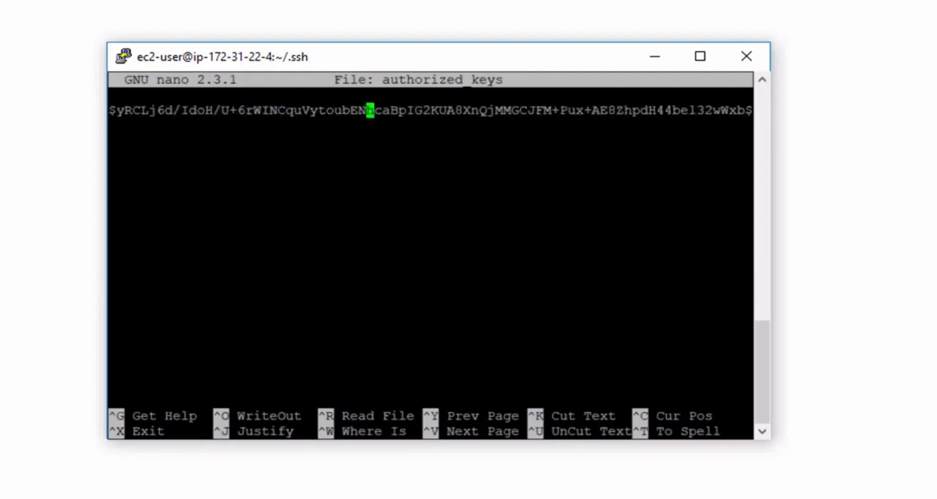
key(Right)
key(Right)
key(Right)
key(Right)
key(Right)
key(Right)
key(Right)
key(Right)
key(Right)
key(Right)
key(Right)
key(Right)
key(Right)
key(Right)
key(Right)
key(Right)
key(Right)
key(Right)
key(Right)
key(Right)
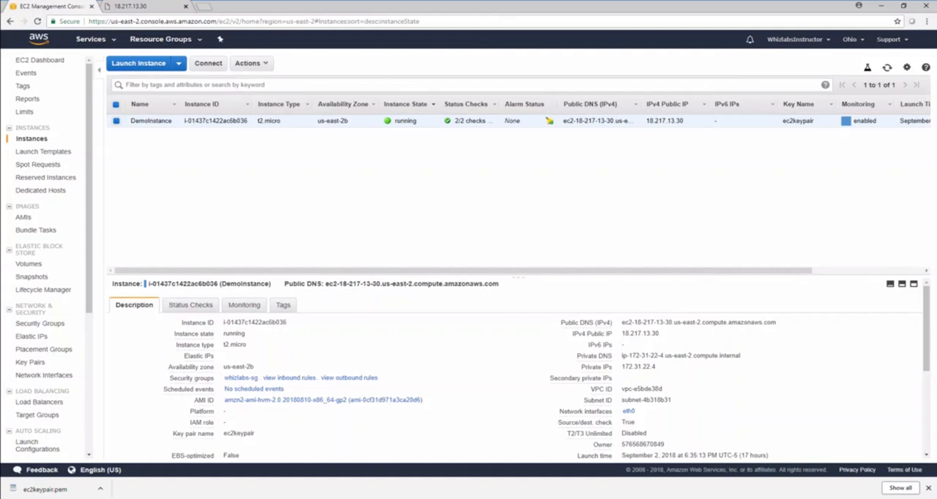
- Examine the remaining instance list columns in the EC2 console and enlarge DemoInstance's description area
drag(235, 270, 329, 274)
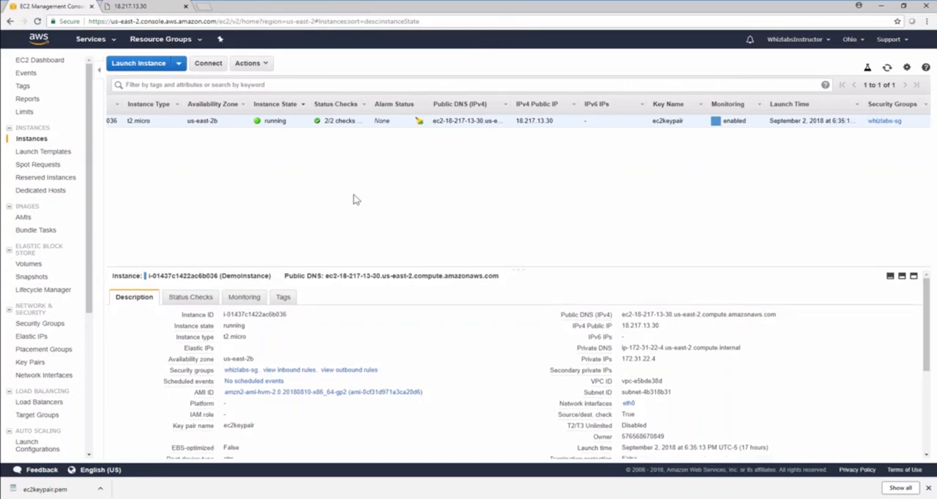
drag(354, 195, 365, 155)
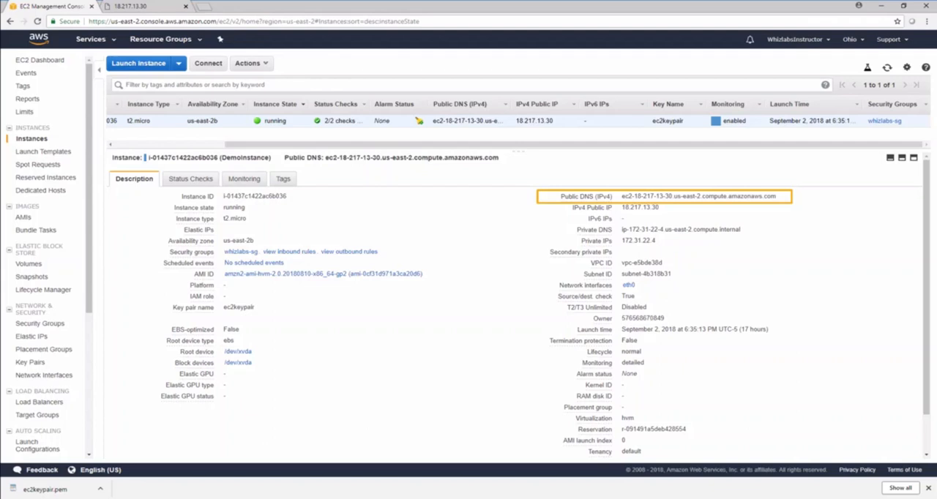
- Open DemoInstance's public DNS address in a new browser tab to check its web page, and return to the EC2 console
triple_click(756, 195)
right_click(768, 196)
click(770, 209)
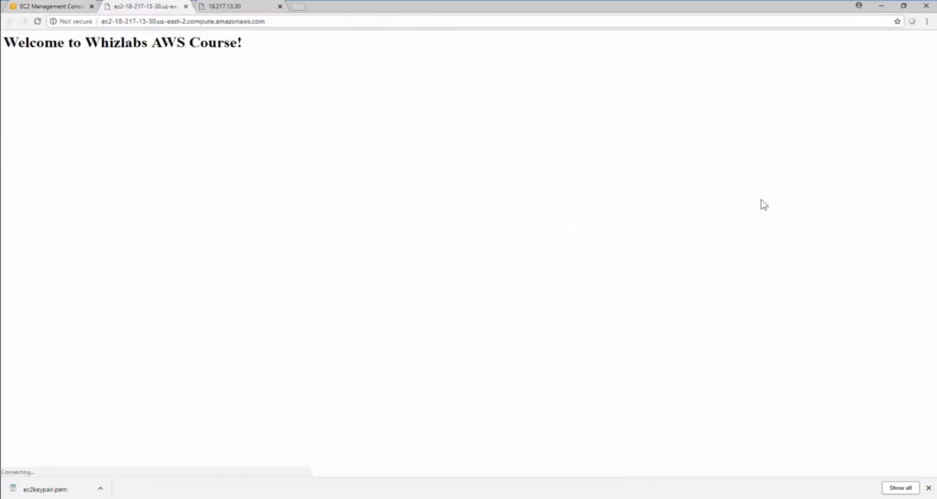
click(73, 6)
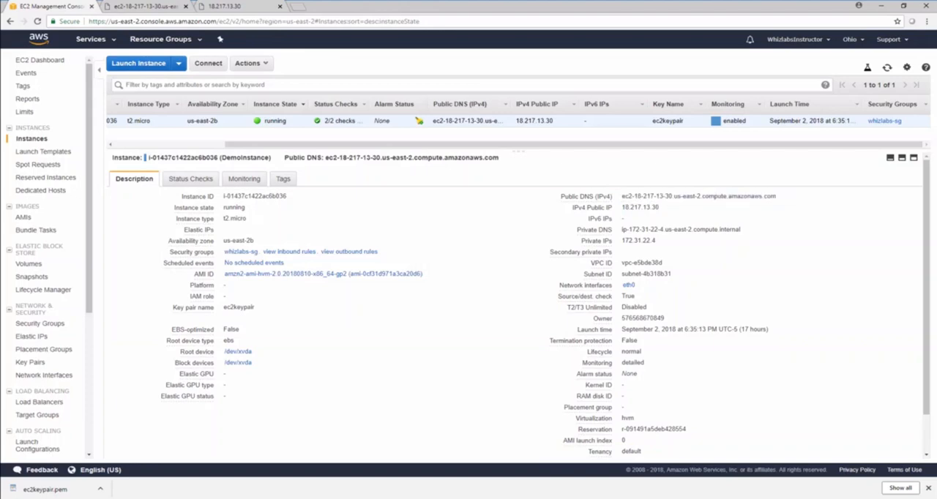
- Examine DemoInstance's status checks, all its CloudWatch monitoring graphs and its tags
click(189, 180)
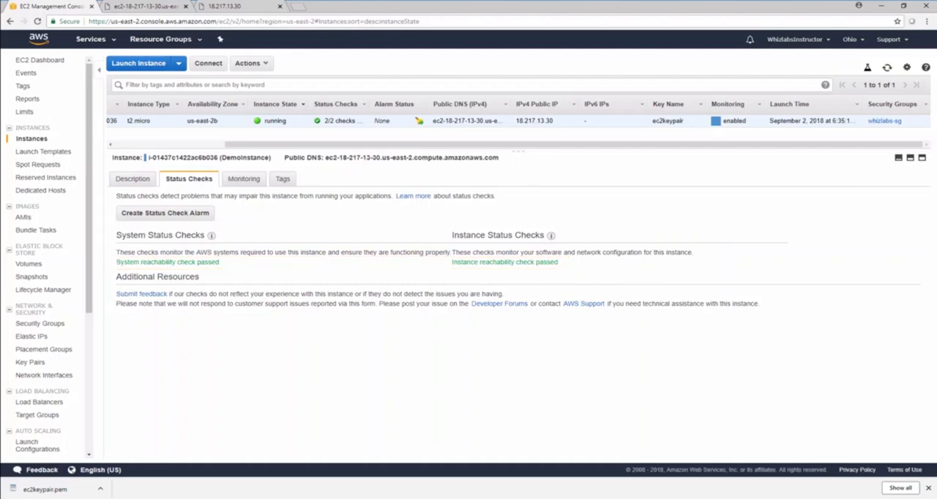
click(246, 182)
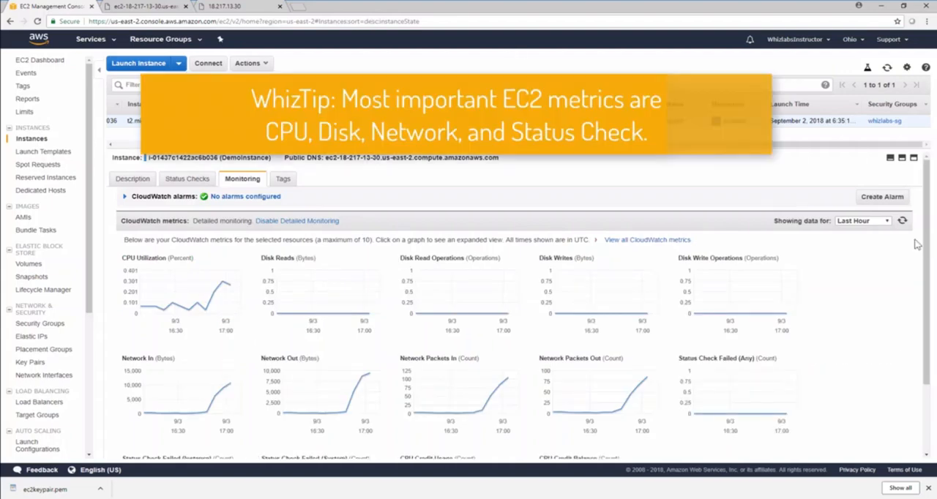
scroll(900, 233, down, 1)
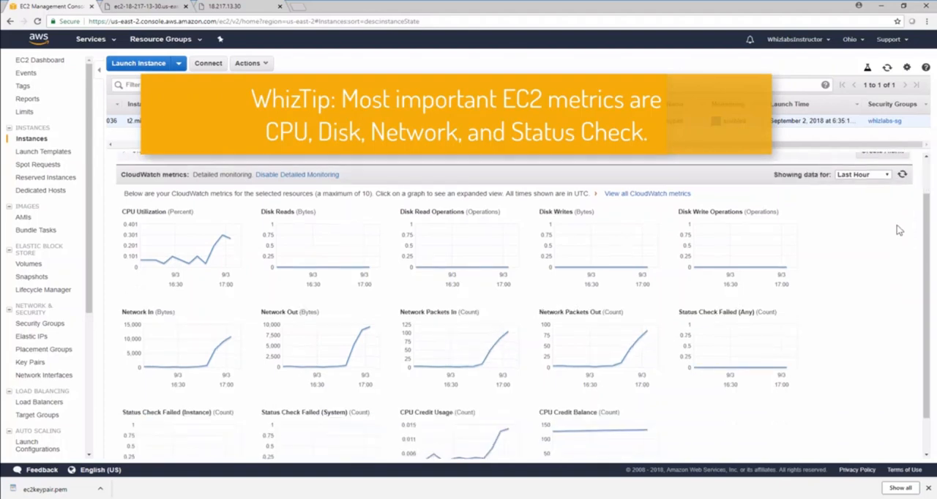
scroll(897, 225, down, 1)
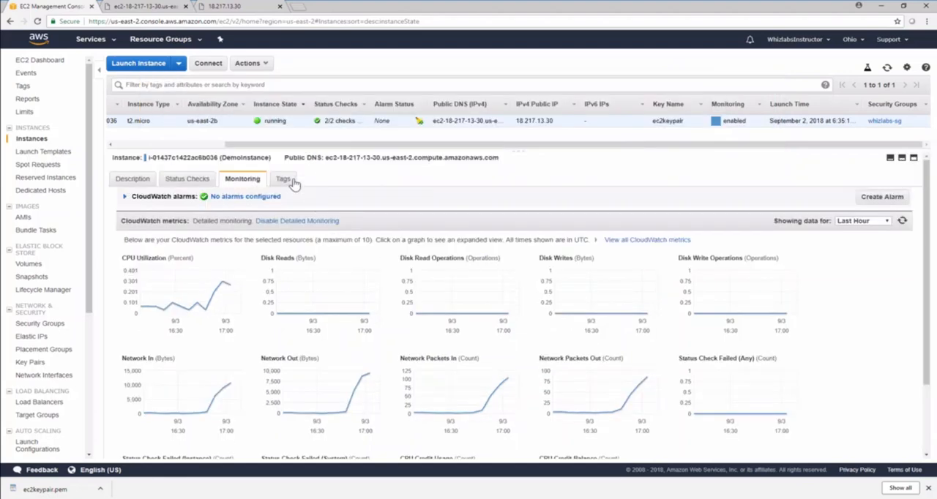
click(280, 179)
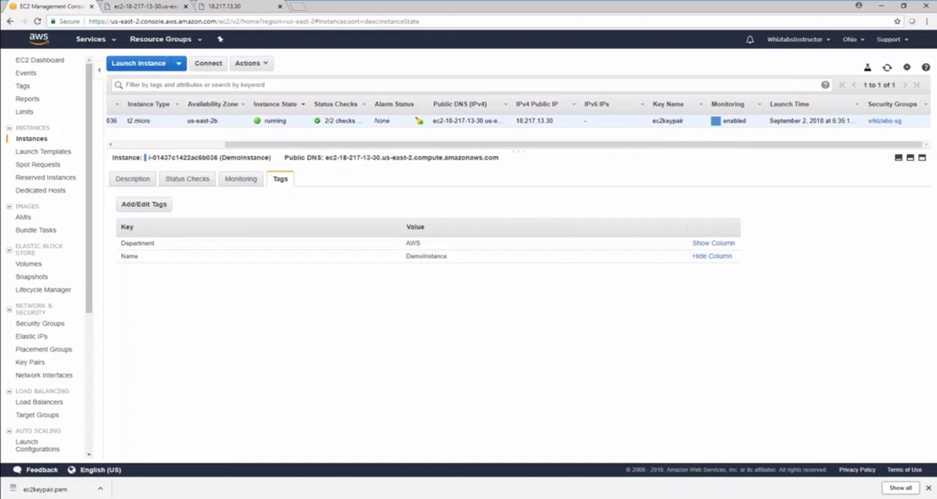
- View the SSH connection instructions for DemoInstance and close them
click(264, 64)
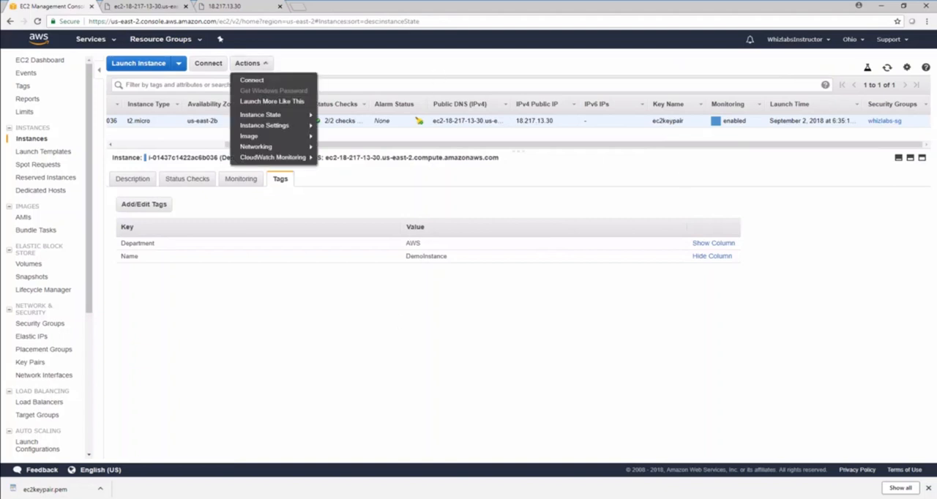
click(267, 81)
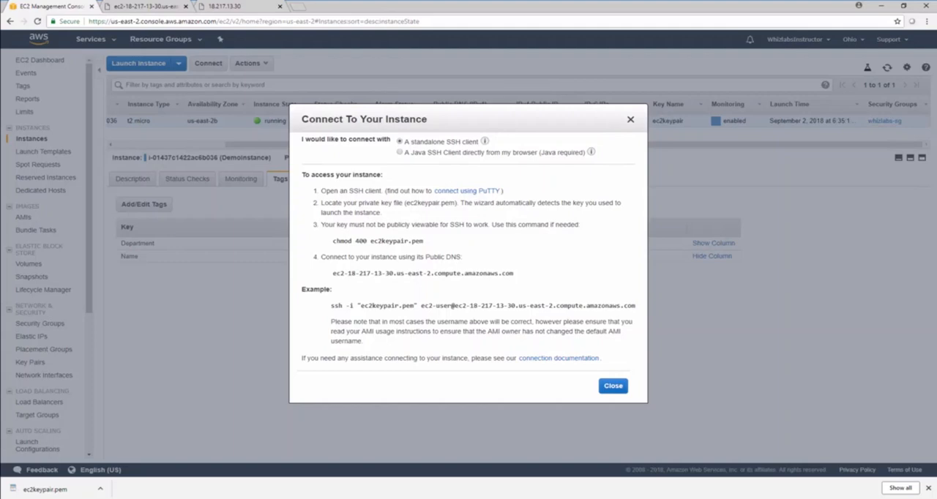
click(610, 388)
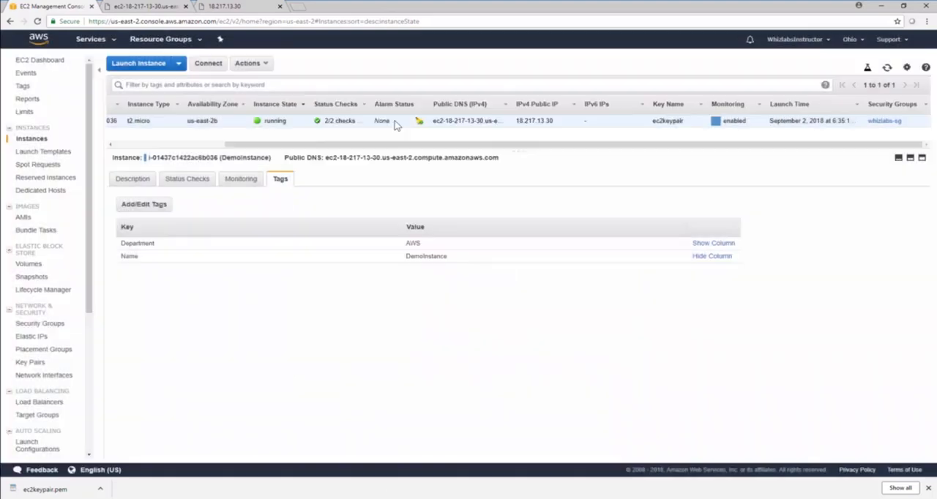
- Start Launch More Like This for DemoInstance, examine the copied instance details, storage and tags in the launch review, and cancel the launch
click(247, 66)
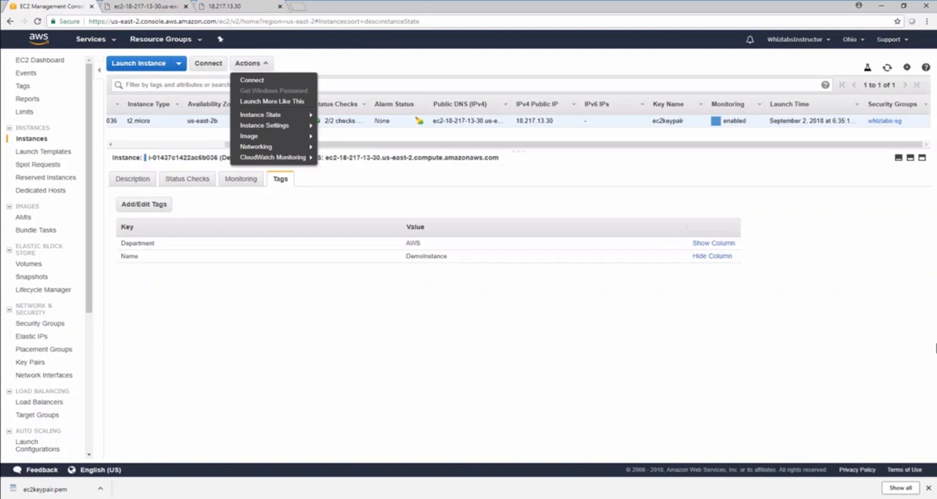
click(303, 102)
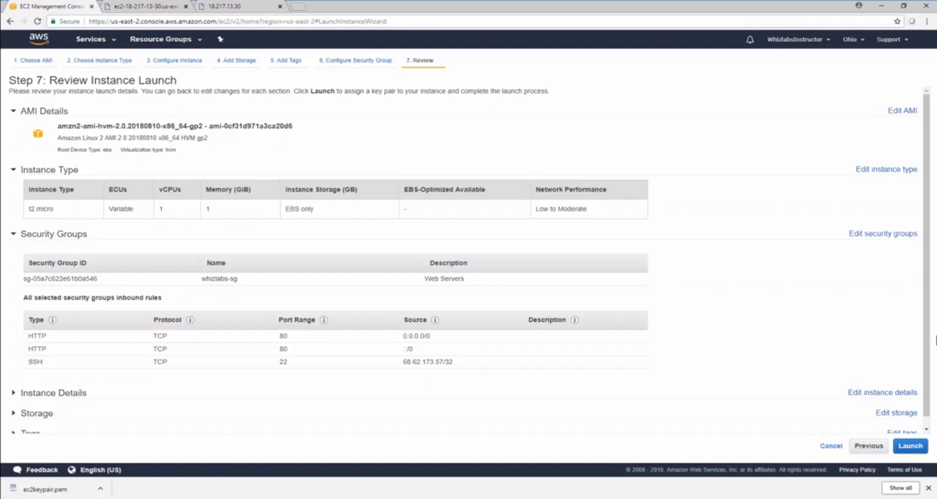
scroll(800, 341, down, 2)
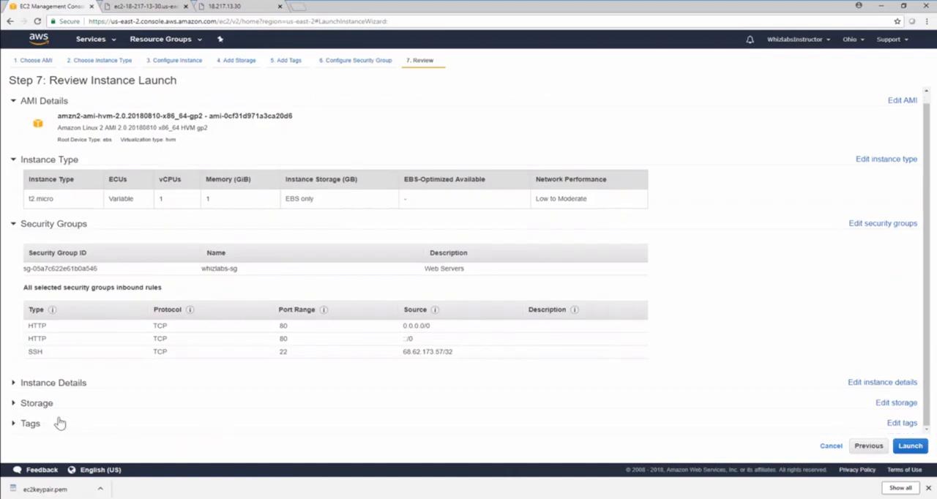
click(10, 382)
scroll(229, 378, down, 4)
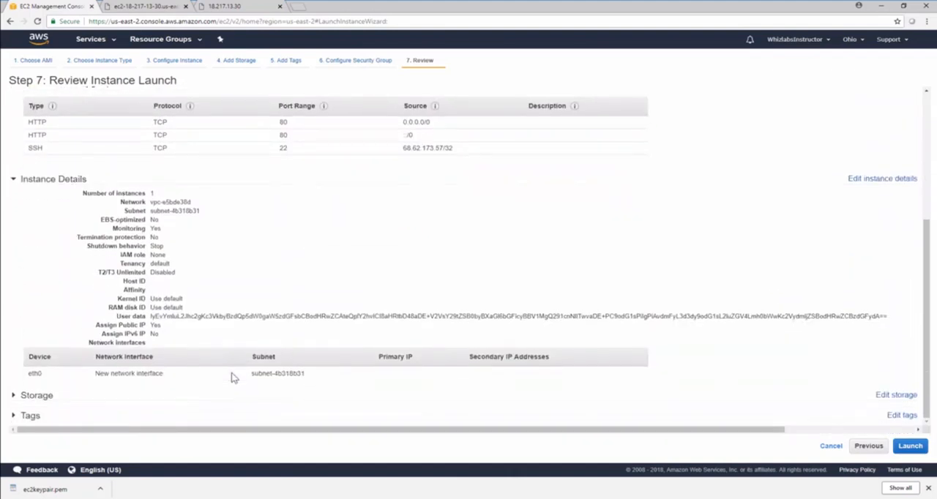
click(69, 396)
scroll(69, 394, down, 2)
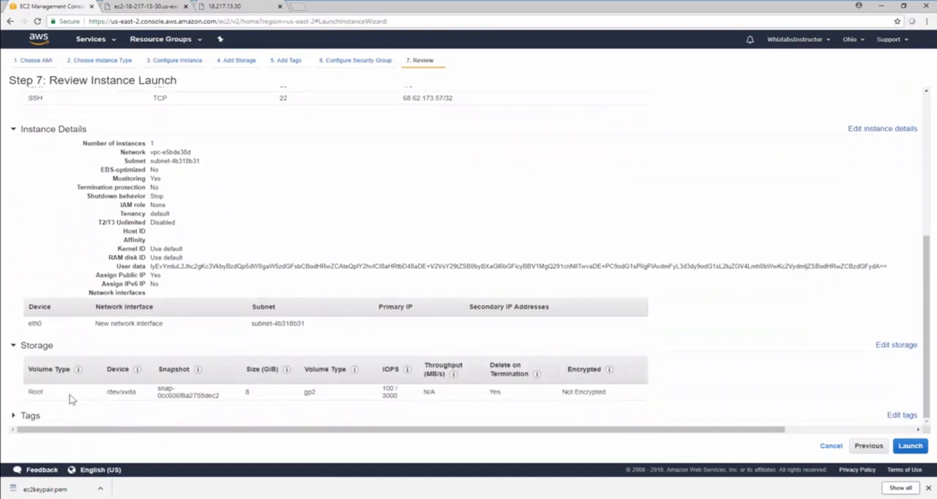
click(61, 419)
scroll(215, 382, down, 2)
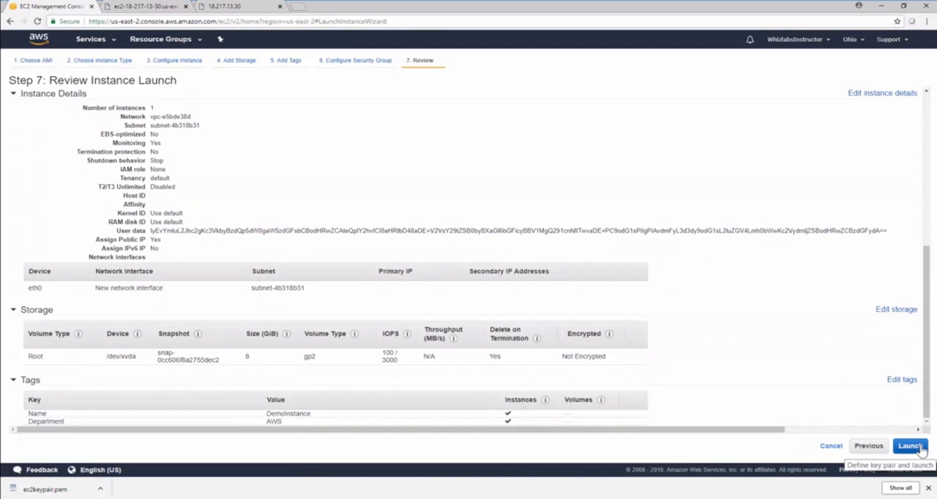
click(830, 446)
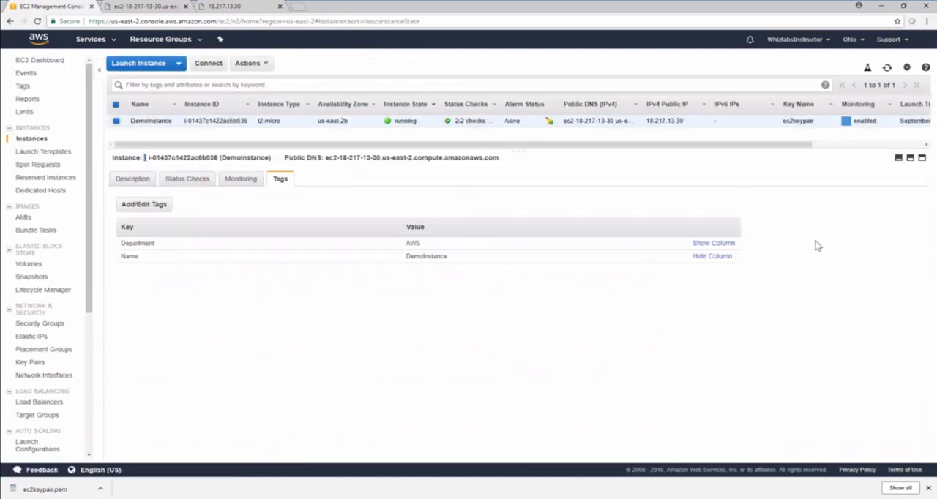
- View DemoInstance's user data script and close it without changes
click(268, 64)
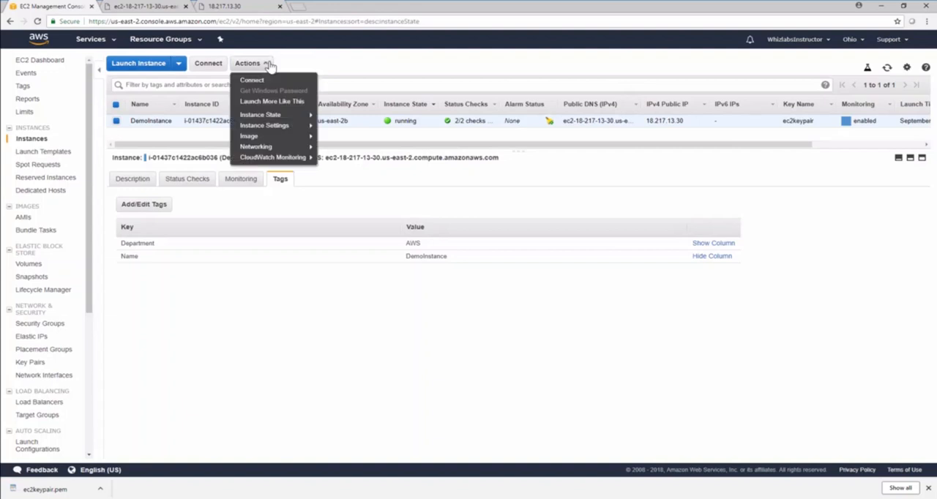
mouse_move(291, 117)
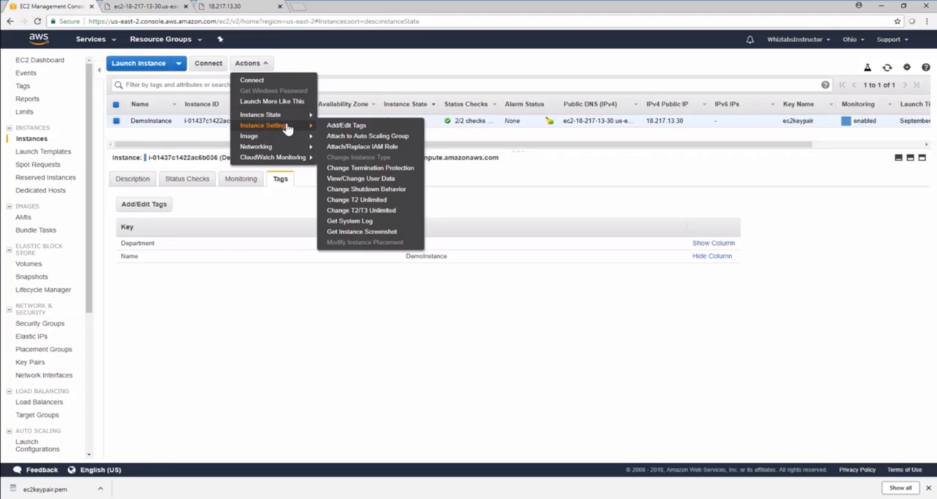
click(394, 181)
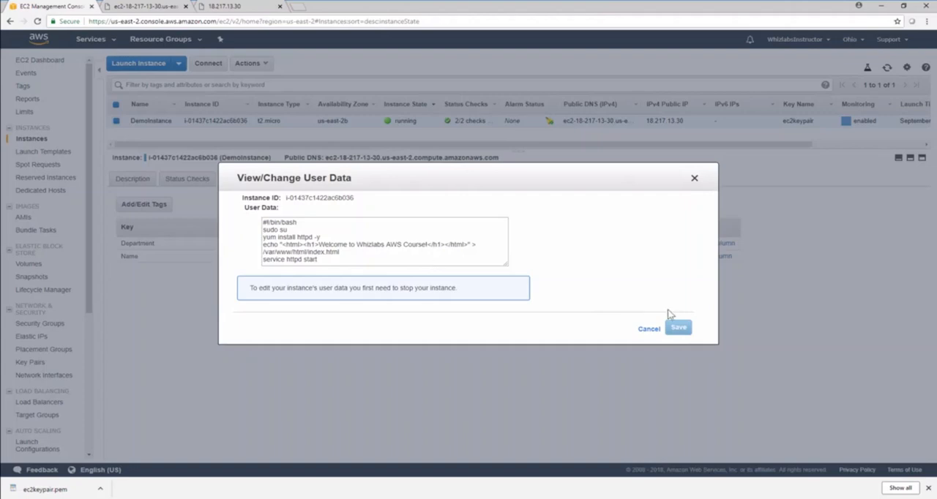
click(653, 328)
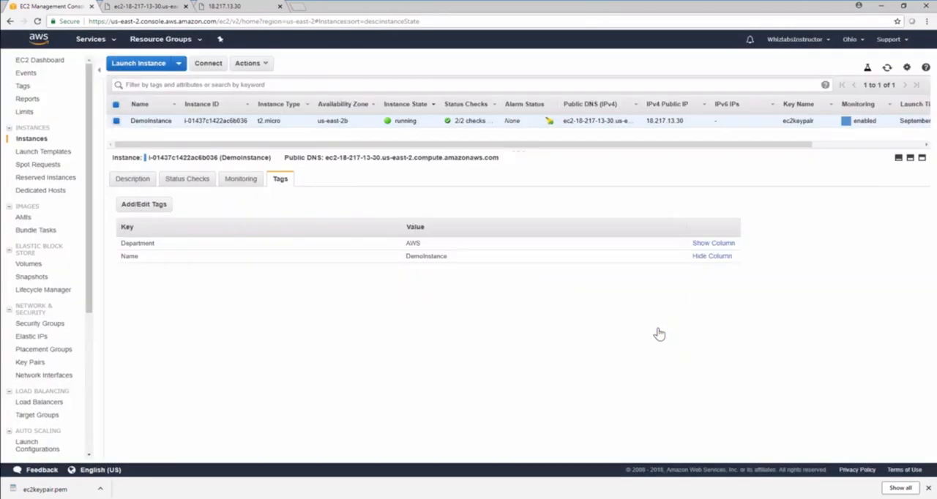
- Get an instance screenshot of DemoInstance's console and return to the instance list
click(256, 64)
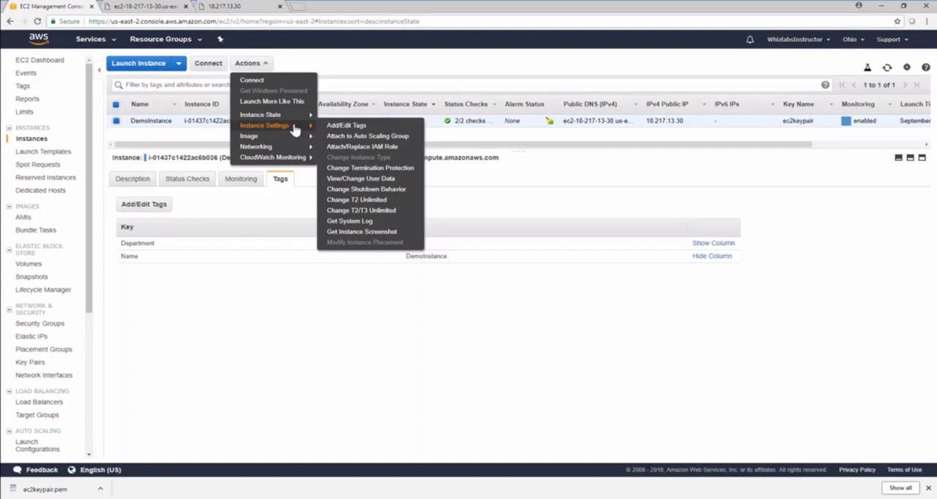
click(371, 233)
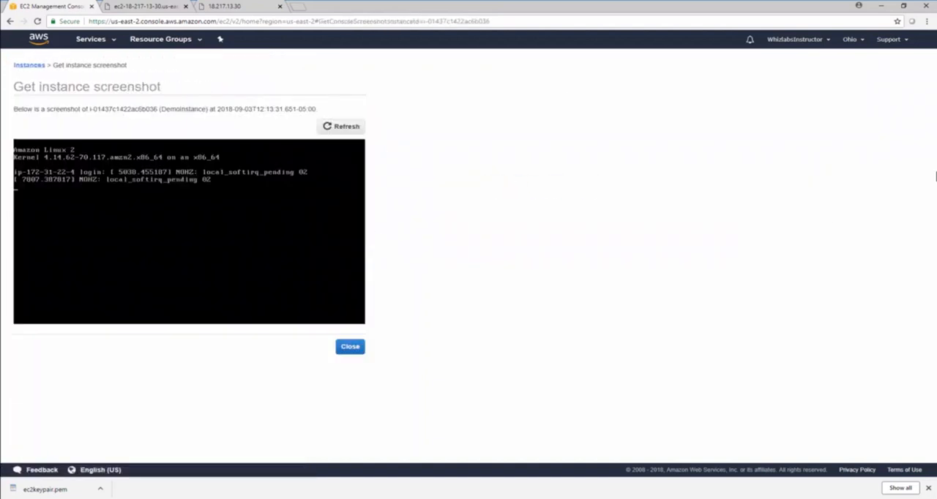
click(360, 351)
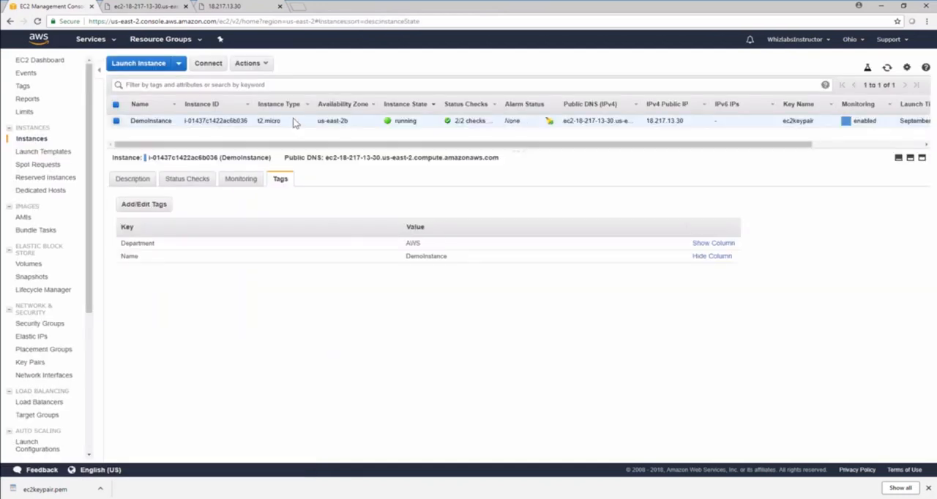
click(264, 63)
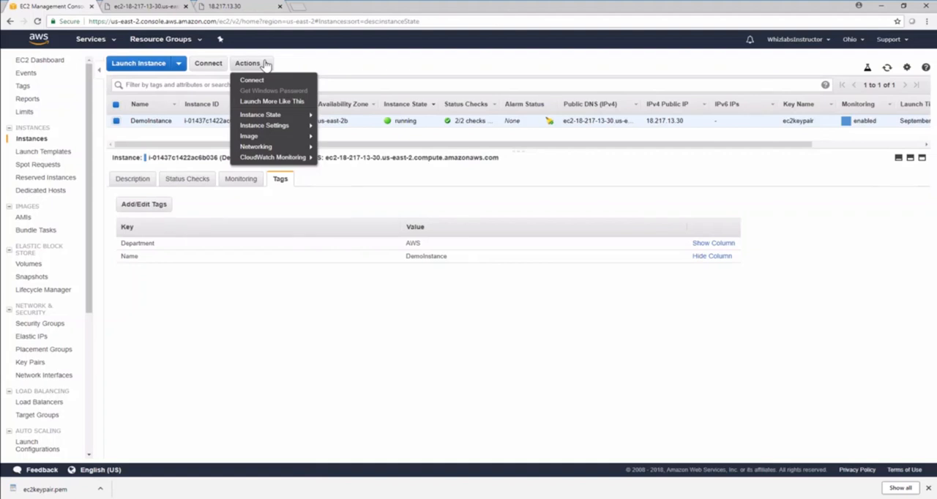
mouse_move(302, 152)
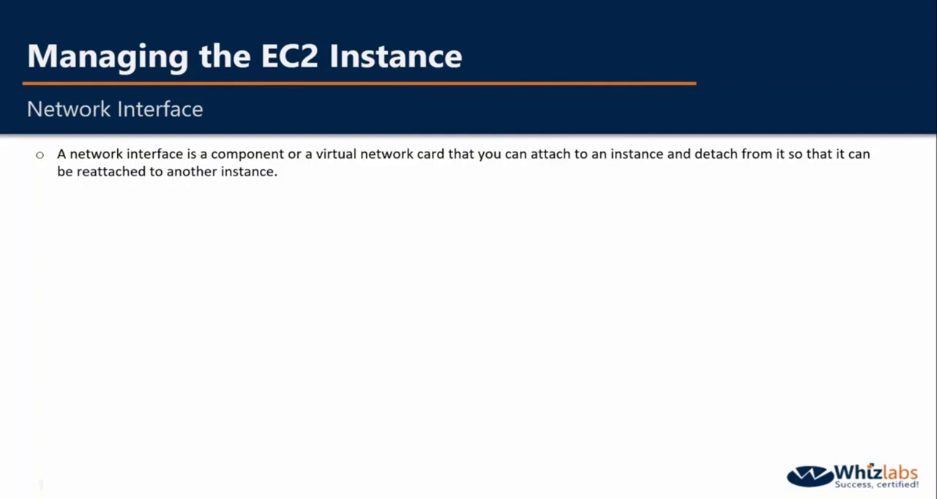
key(Right)
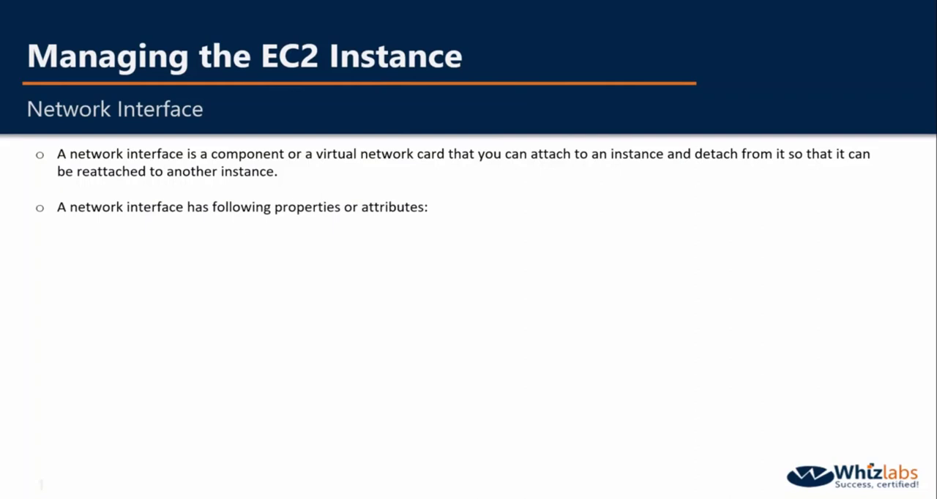